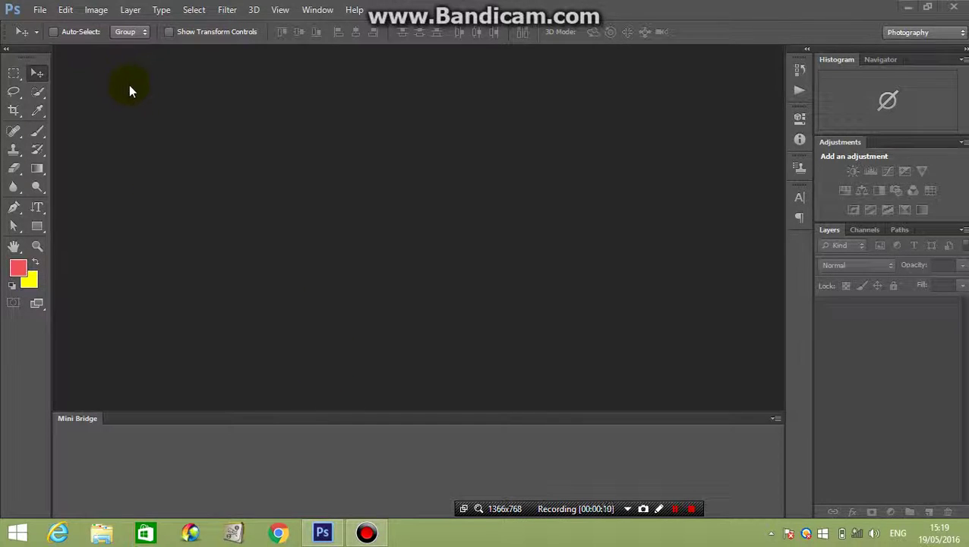
Step: Open girl-1286993_960_720.jpg from the pix folder through File > Open
{"action": "left_click", "coordinate": [39, 10]}
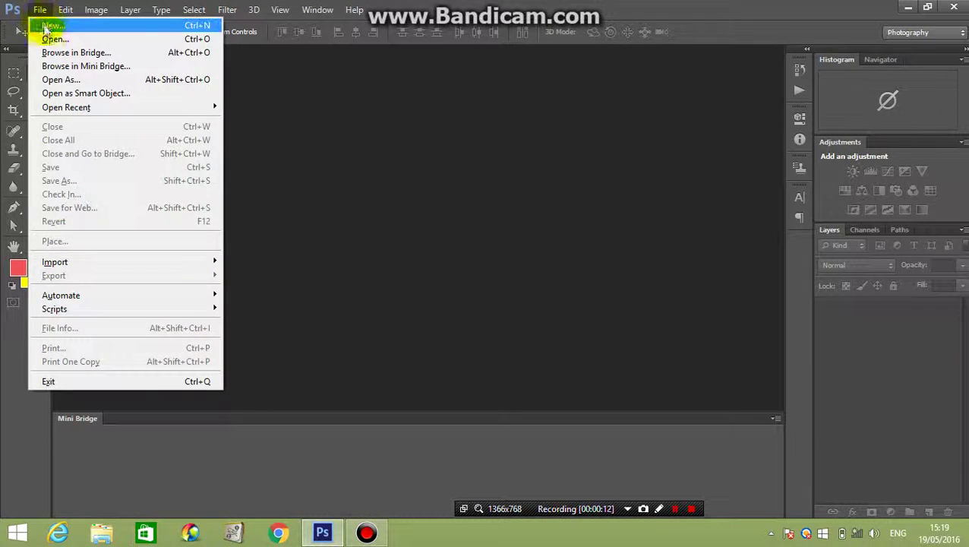
{"action": "left_click", "coordinate": [39, 37]}
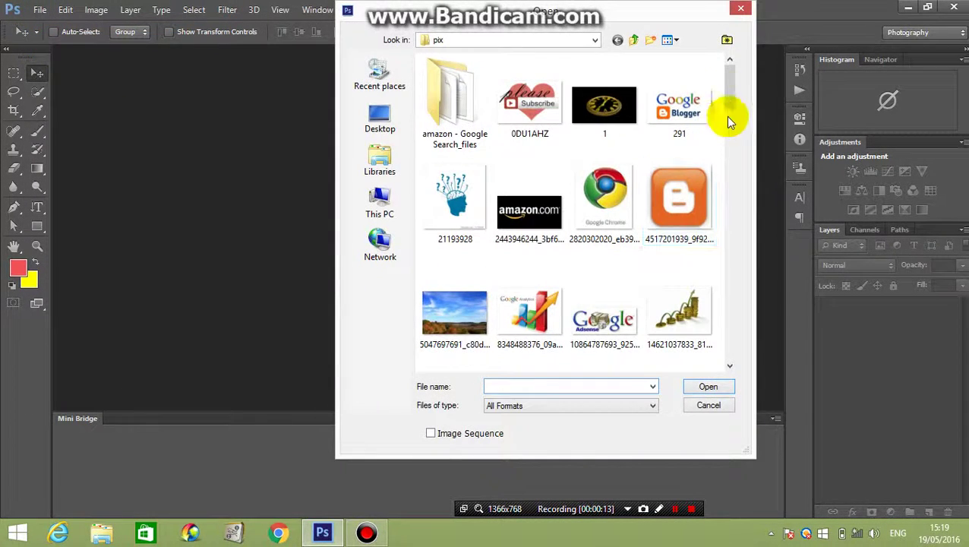
{"action": "mouse_move", "coordinate": [729, 108]}
{"action": "left_mouse_down"}
{"action": "mouse_move", "coordinate": [727, 268]}
{"action": "mouse_move", "coordinate": [729, 201]}
{"action": "left_mouse_up"}
{"action": "double_click", "coordinate": [603, 192]}
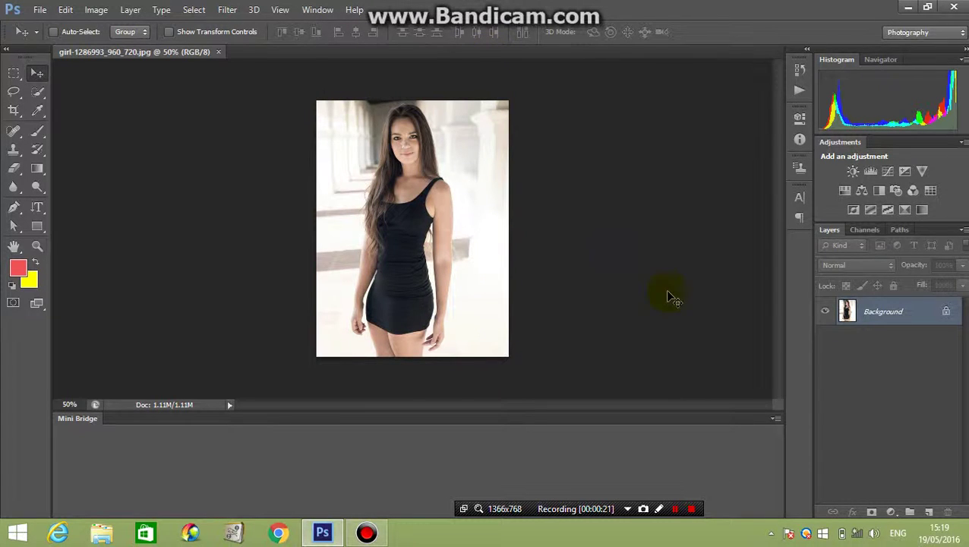
Step: Convert the locked Background into editable Layer 0 and test moving the photo
{"action": "double_click", "coordinate": [949, 314]}
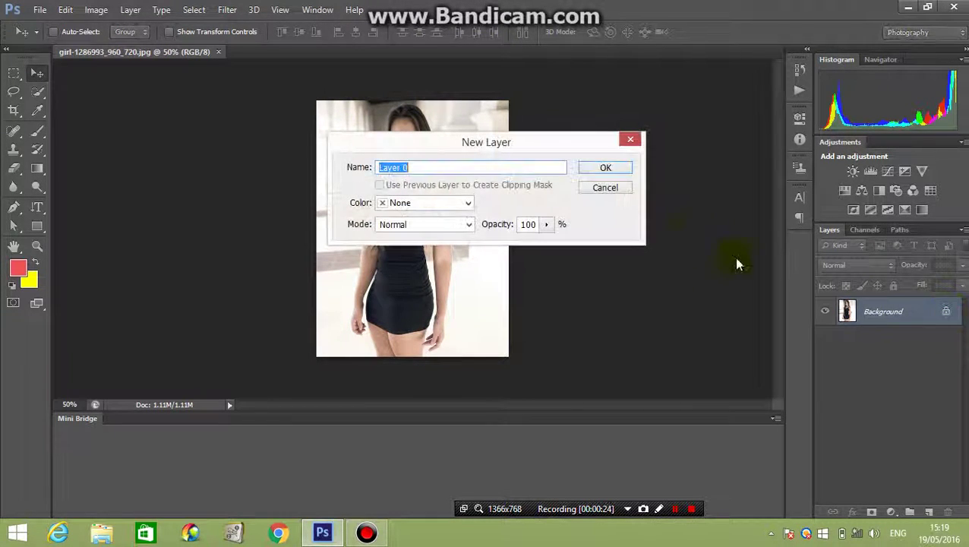
{"action": "left_click", "coordinate": [617, 169]}
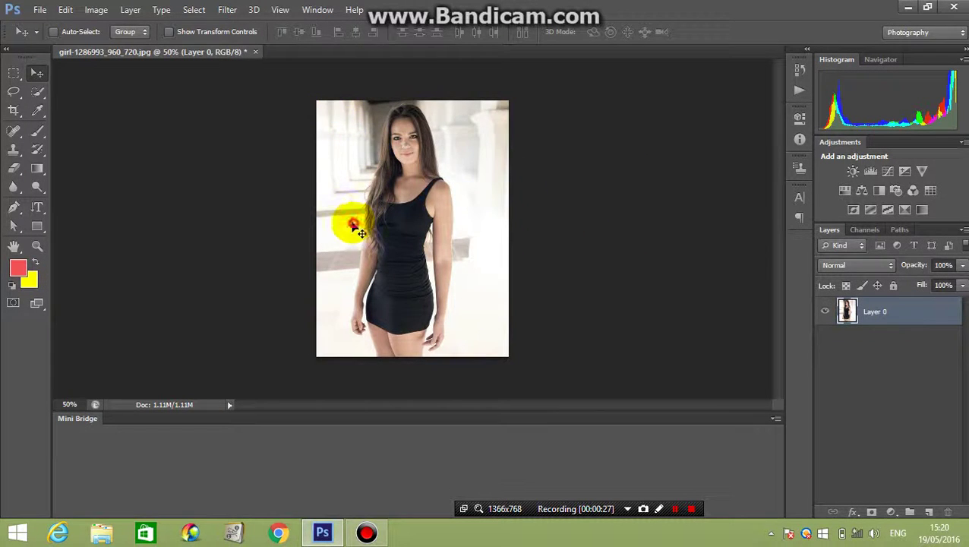
{"action": "mouse_move", "coordinate": [348, 220]}
{"action": "left_mouse_down"}
{"action": "mouse_move", "coordinate": [318, 66]}
{"action": "mouse_move", "coordinate": [505, 281]}
{"action": "mouse_move", "coordinate": [304, 228]}
{"action": "mouse_move", "coordinate": [342, 191]}
{"action": "mouse_move", "coordinate": [400, 223]}
{"action": "mouse_move", "coordinate": [352, 223]}
{"action": "left_mouse_up"}
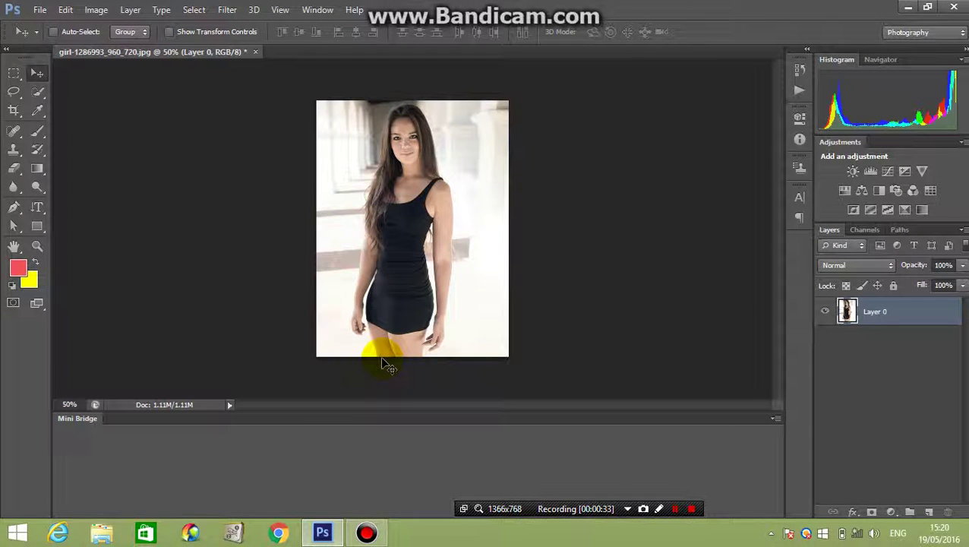
Step: Put Layer 0 into Free Transform with Ctrl+T and show the transform modes menu
{"action": "key", "text": "ctrl+t"}
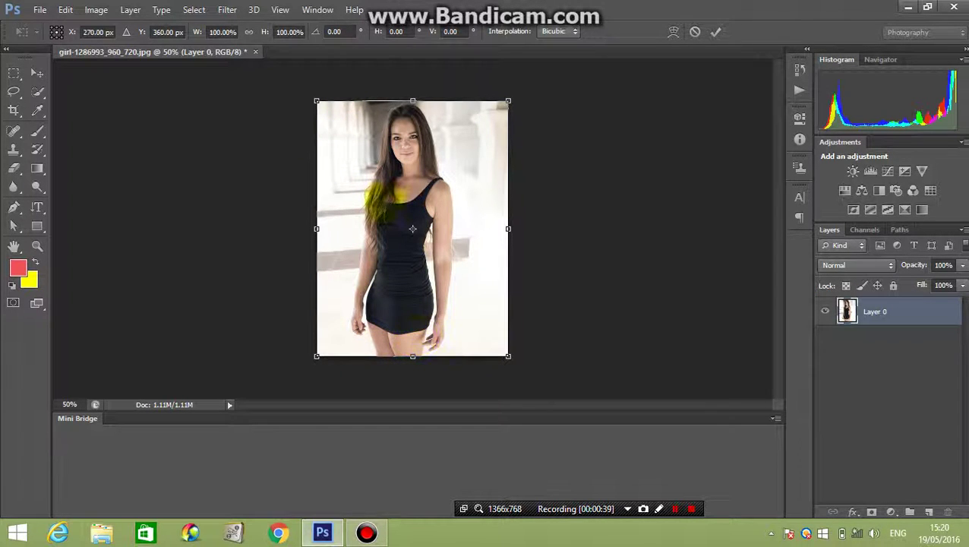
{"action": "right_click", "coordinate": [353, 119]}
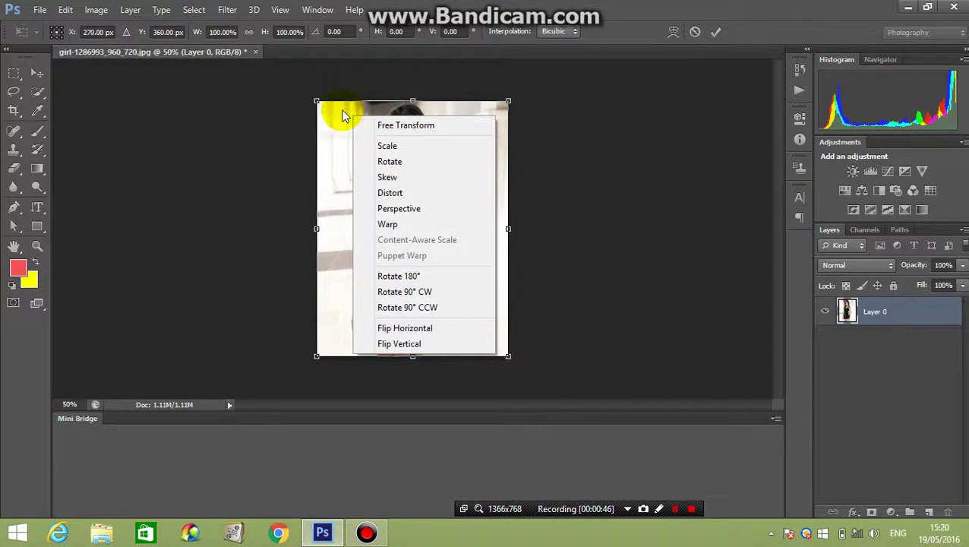
{"action": "left_click", "coordinate": [342, 116]}
{"action": "right_click", "coordinate": [342, 116]}
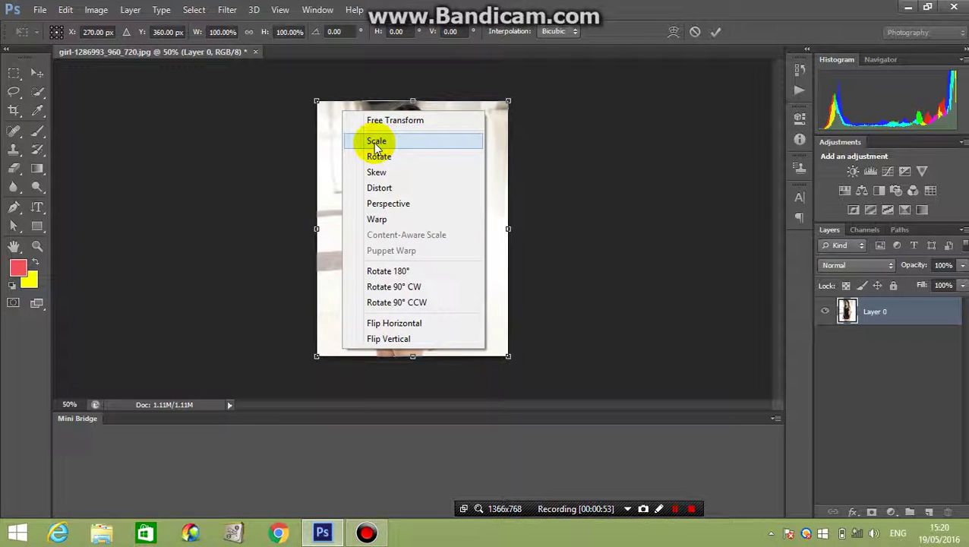
Step: Choose Scale and drag the top-left corner, leaving the photo at 100% size
{"action": "left_click", "coordinate": [376, 143]}
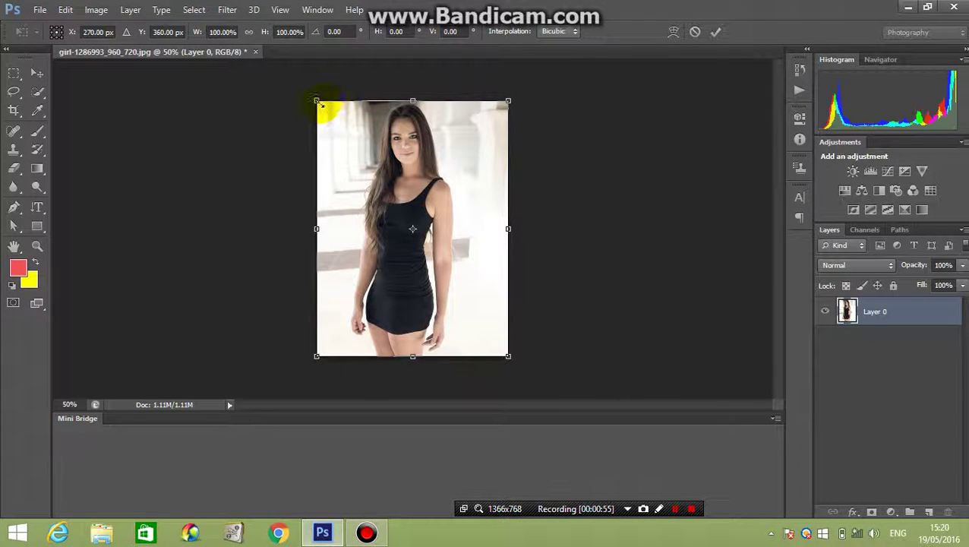
{"action": "mouse_move", "coordinate": [332, 108]}
{"action": "left_mouse_down"}
{"action": "mouse_move", "coordinate": [403, 250]}
{"action": "mouse_move", "coordinate": [318, 169]}
{"action": "mouse_move", "coordinate": [324, 275]}
{"action": "mouse_move", "coordinate": [324, 112]}
{"action": "mouse_move", "coordinate": [316, 101]}
{"action": "left_mouse_up"}
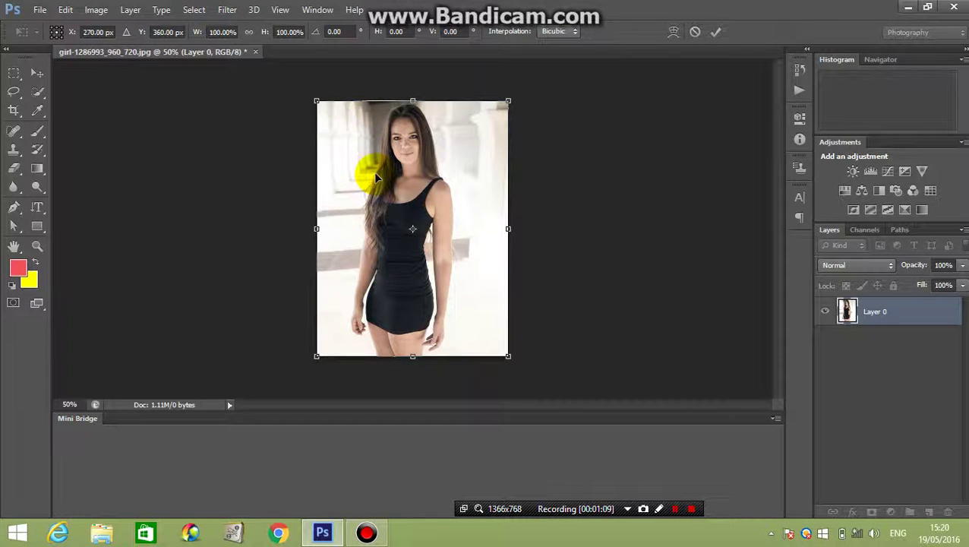
Step: Switch to Rotate and turn the photo around its centre, ending at -0.03°
{"action": "right_click", "coordinate": [357, 116]}
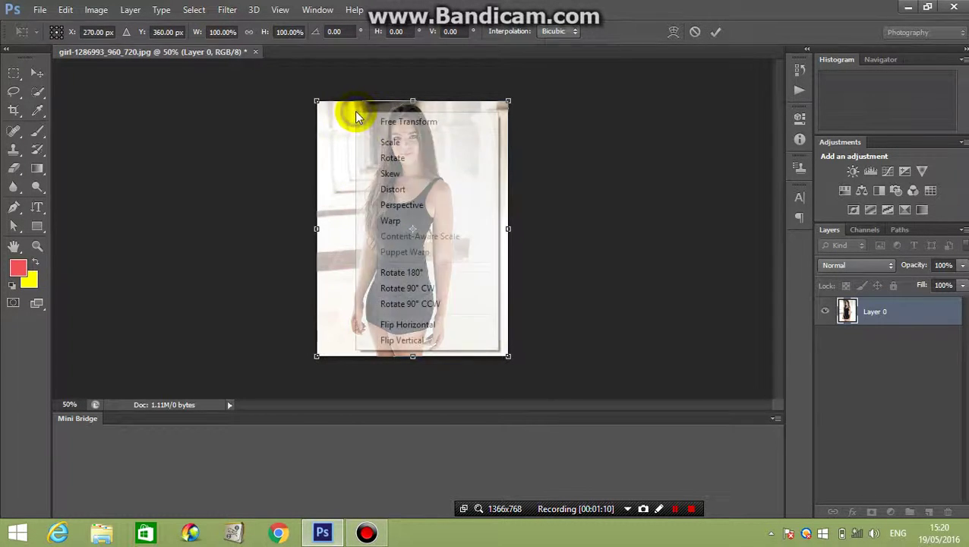
{"action": "left_click", "coordinate": [370, 160]}
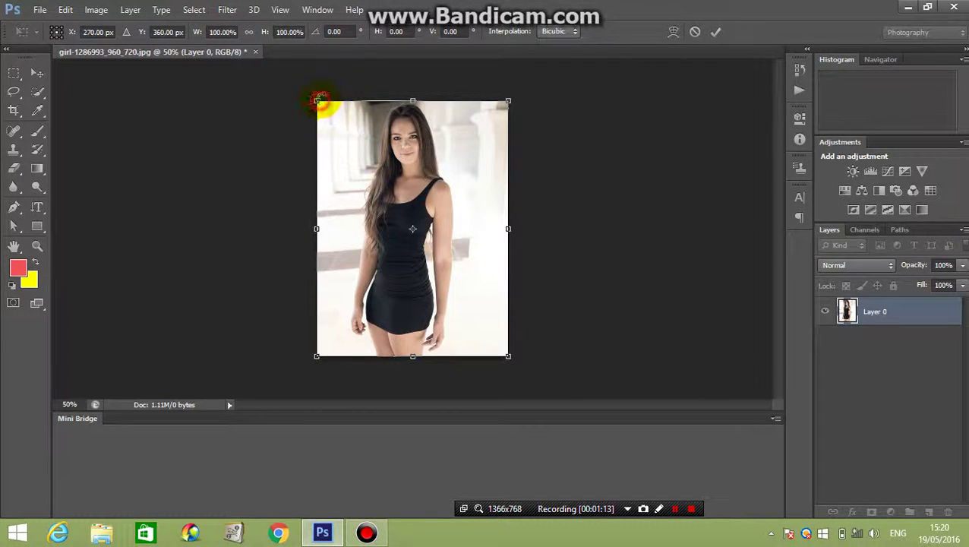
{"action": "mouse_move", "coordinate": [319, 101]}
{"action": "left_mouse_down"}
{"action": "mouse_move", "coordinate": [394, 80]}
{"action": "mouse_move", "coordinate": [510, 151]}
{"action": "mouse_move", "coordinate": [444, 281]}
{"action": "mouse_move", "coordinate": [334, 155]}
{"action": "mouse_move", "coordinate": [492, 184]}
{"action": "mouse_move", "coordinate": [335, 303]}
{"action": "mouse_move", "coordinate": [391, 147]}
{"action": "mouse_move", "coordinate": [436, 286]}
{"action": "mouse_move", "coordinate": [325, 238]}
{"action": "mouse_move", "coordinate": [372, 317]}
{"action": "mouse_move", "coordinate": [484, 161]}
{"action": "mouse_move", "coordinate": [374, 305]}
{"action": "mouse_move", "coordinate": [444, 147]}
{"action": "mouse_move", "coordinate": [383, 319]}
{"action": "mouse_move", "coordinate": [402, 151]}
{"action": "mouse_move", "coordinate": [366, 176]}
{"action": "mouse_move", "coordinate": [363, 163]}
{"action": "left_mouse_up"}
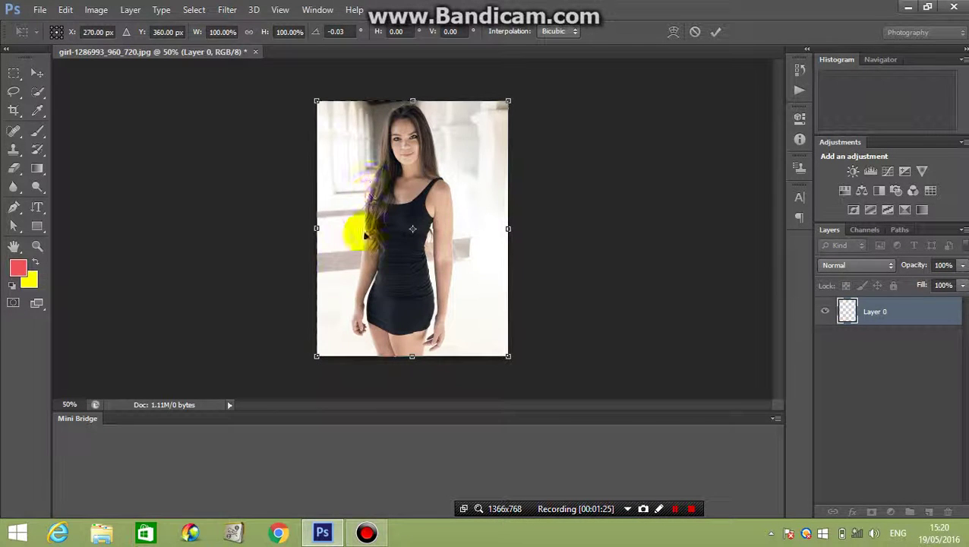
Step: Switch to Skew and shear the top edge and bottom-left corner to the right
{"action": "right_click", "coordinate": [343, 123]}
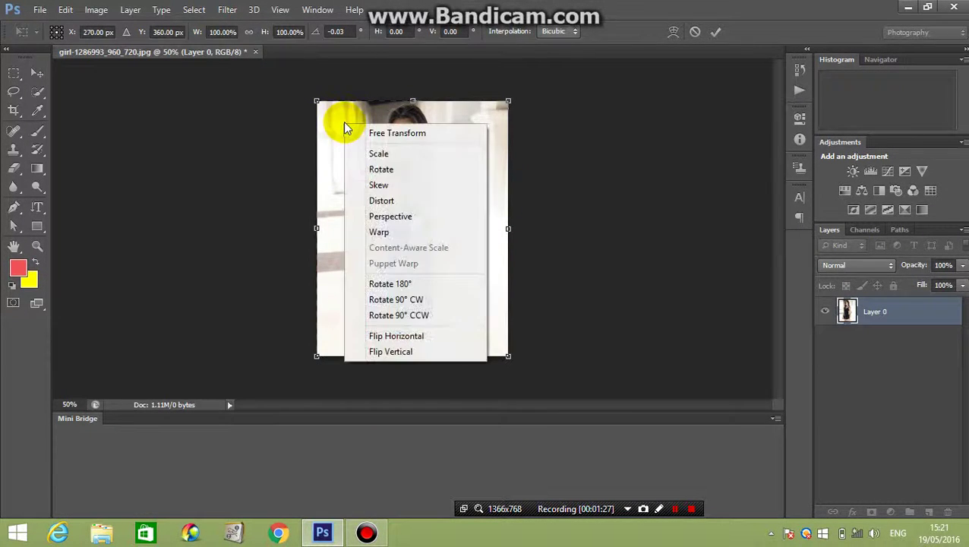
{"action": "left_click", "coordinate": [361, 186]}
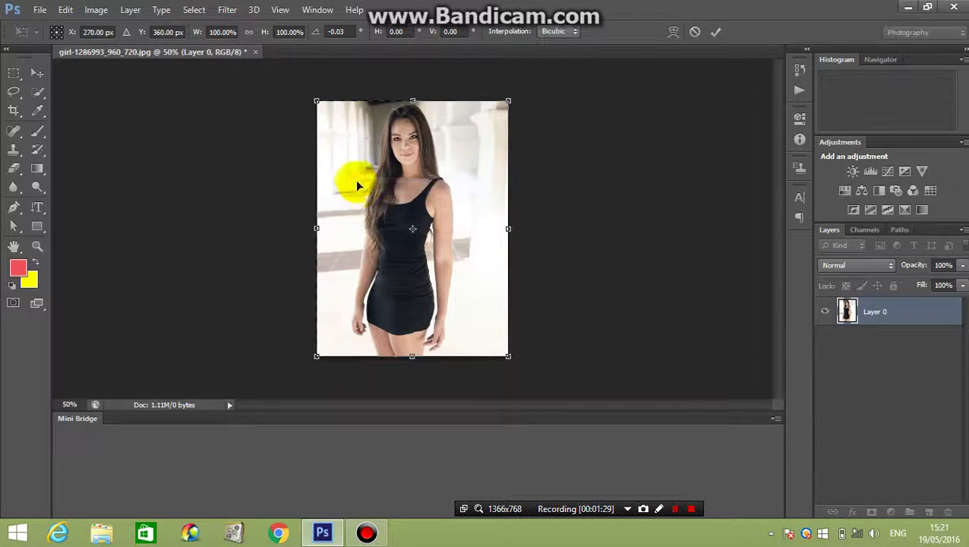
{"action": "mouse_move", "coordinate": [317, 103]}
{"action": "left_mouse_down"}
{"action": "mouse_move", "coordinate": [501, 155]}
{"action": "mouse_move", "coordinate": [508, 148]}
{"action": "left_mouse_up"}
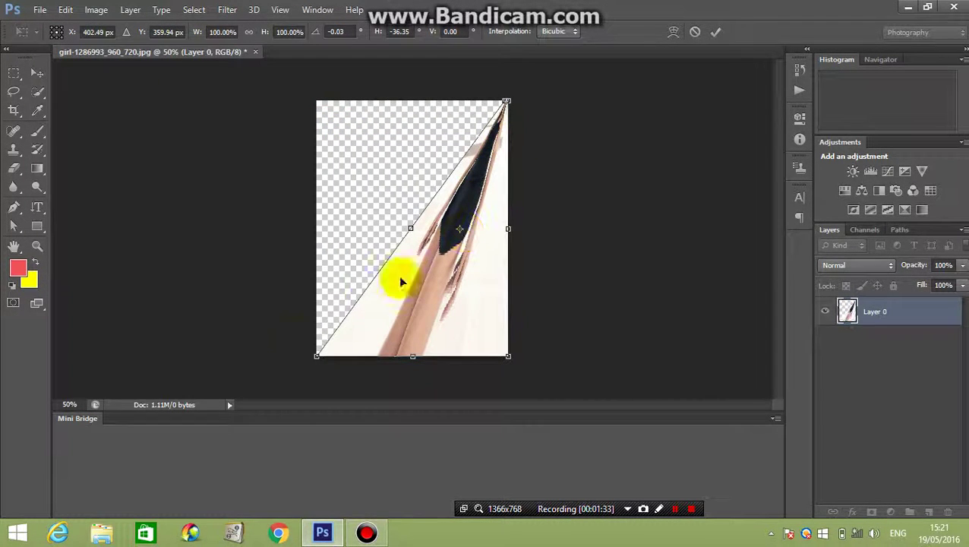
{"action": "left_click_drag", "start_coordinate": [319, 357], "coordinate": [517, 336]}
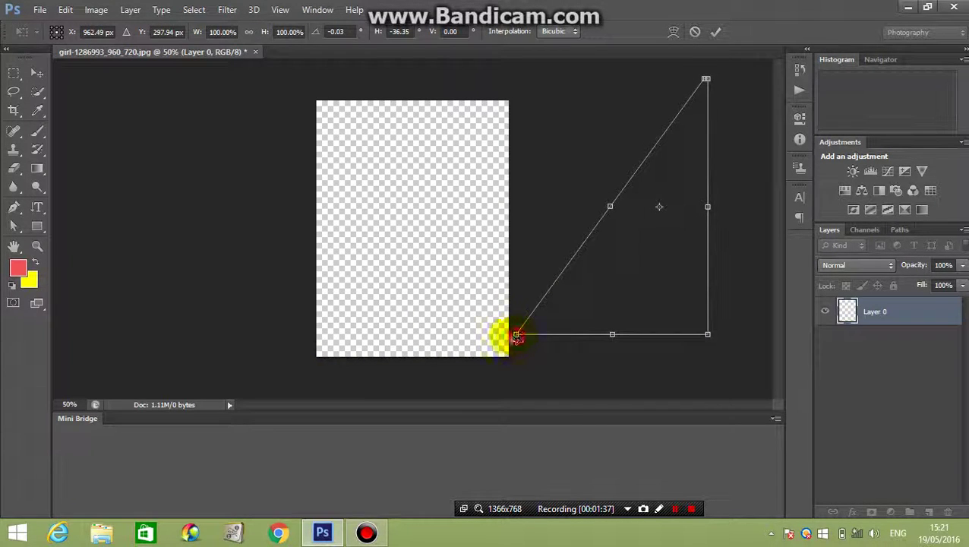
Step: Drag the edges back until the photo is nearly upright at 101.12% width, 0.95° skew
{"action": "left_click_drag", "start_coordinate": [517, 336], "coordinate": [316, 376]}
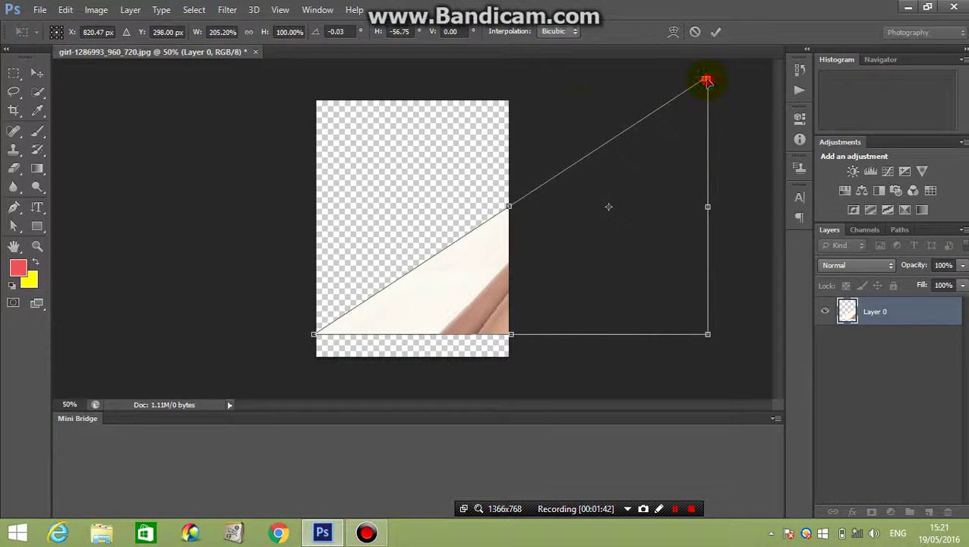
{"action": "mouse_move", "coordinate": [706, 80]}
{"action": "left_mouse_down"}
{"action": "mouse_move", "coordinate": [497, 103]}
{"action": "mouse_move", "coordinate": [312, 94]}
{"action": "left_mouse_up"}
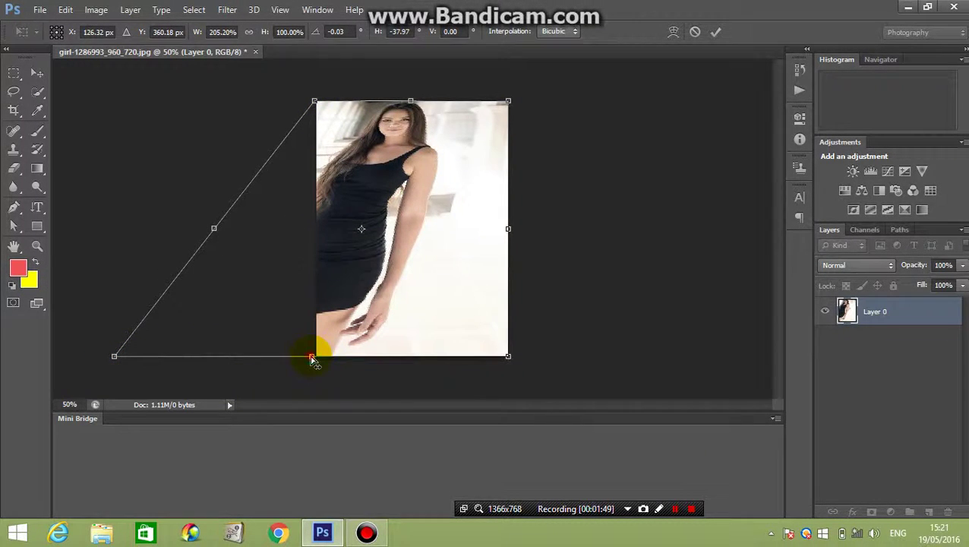
{"action": "left_click_drag", "start_coordinate": [311, 358], "coordinate": [459, 362]}
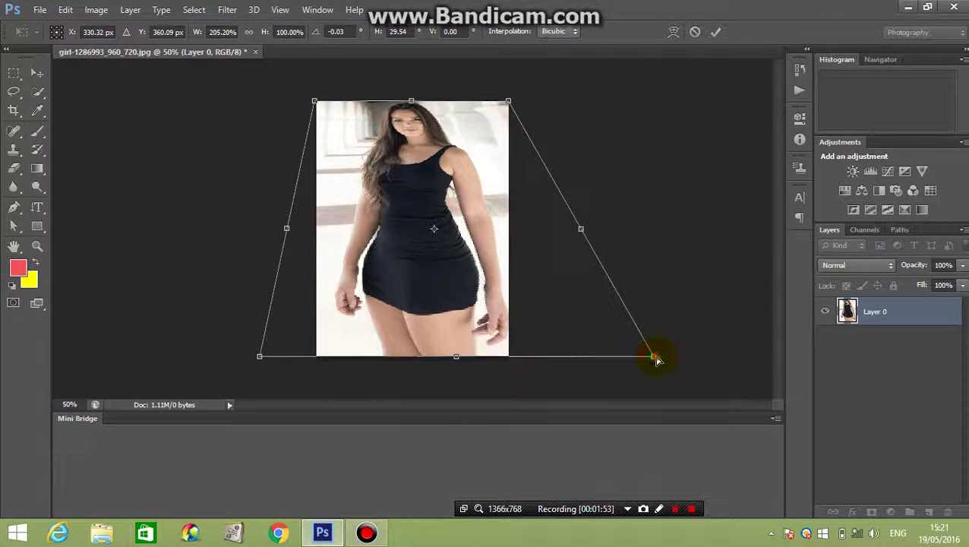
{"action": "left_click_drag", "start_coordinate": [629, 355], "coordinate": [508, 340]}
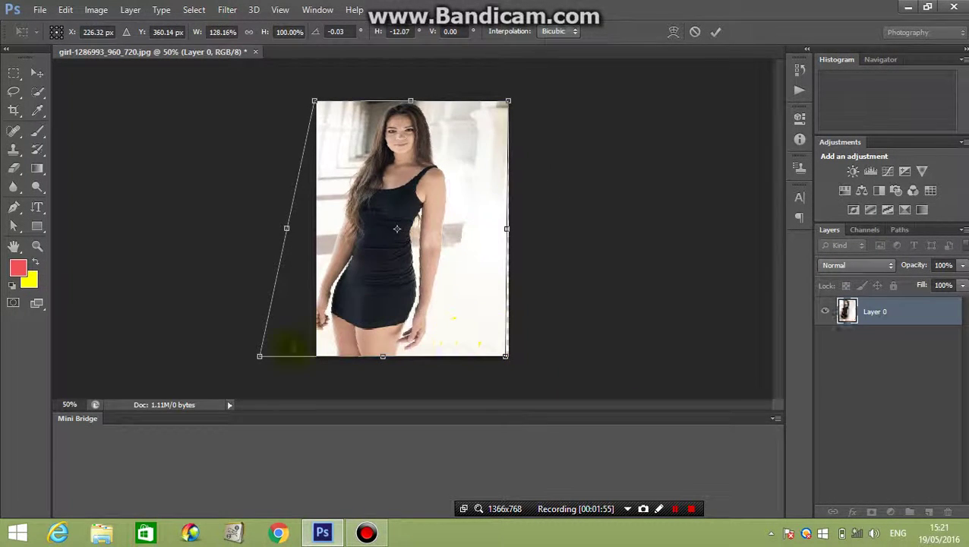
{"action": "left_click_drag", "start_coordinate": [295, 360], "coordinate": [320, 355]}
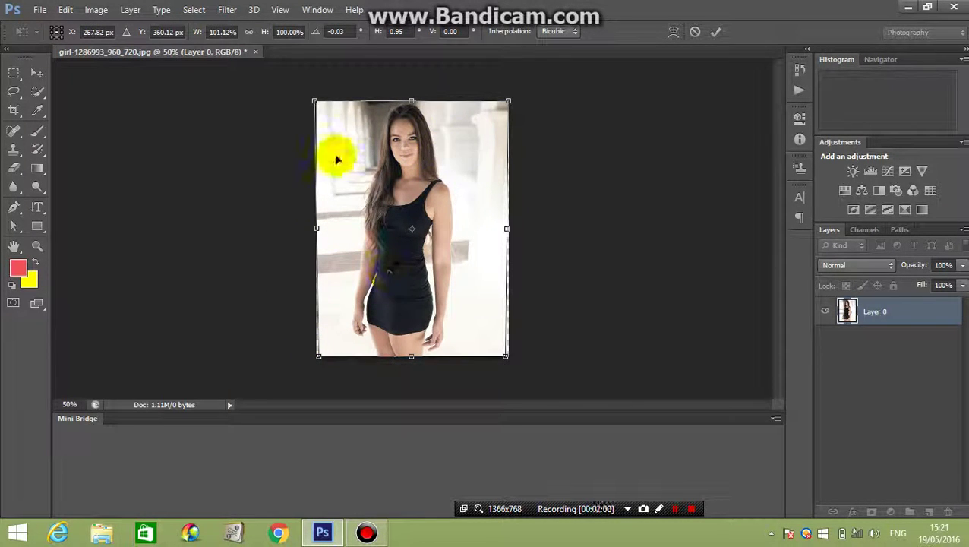
Step: Switch to Distort and pull each corner, ending at 100% size with zero skew
{"action": "right_click", "coordinate": [345, 120]}
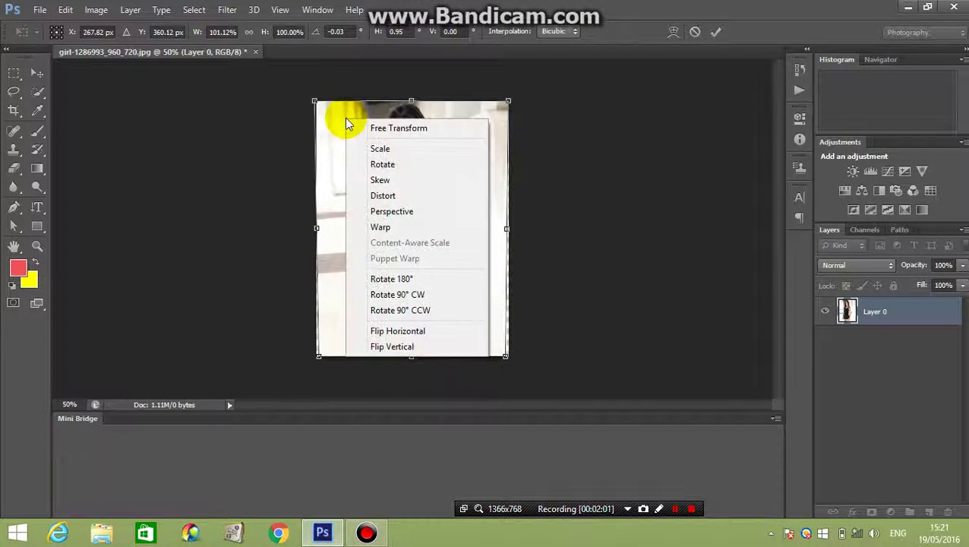
{"action": "left_click", "coordinate": [364, 199]}
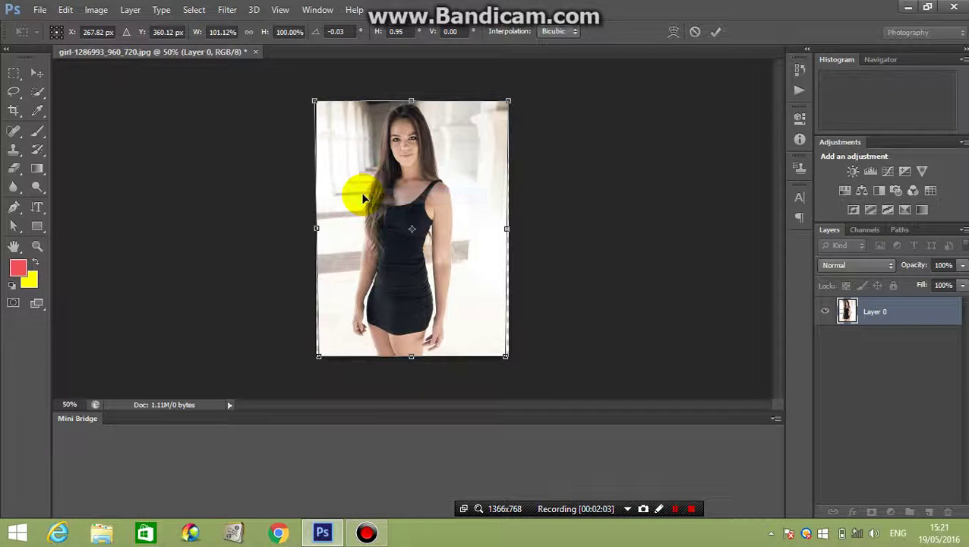
{"action": "mouse_move", "coordinate": [319, 101]}
{"action": "left_mouse_down"}
{"action": "mouse_move", "coordinate": [372, 199]}
{"action": "mouse_move", "coordinate": [493, 262]}
{"action": "mouse_move", "coordinate": [415, 217]}
{"action": "mouse_move", "coordinate": [318, 122]}
{"action": "mouse_move", "coordinate": [316, 101]}
{"action": "left_mouse_up"}
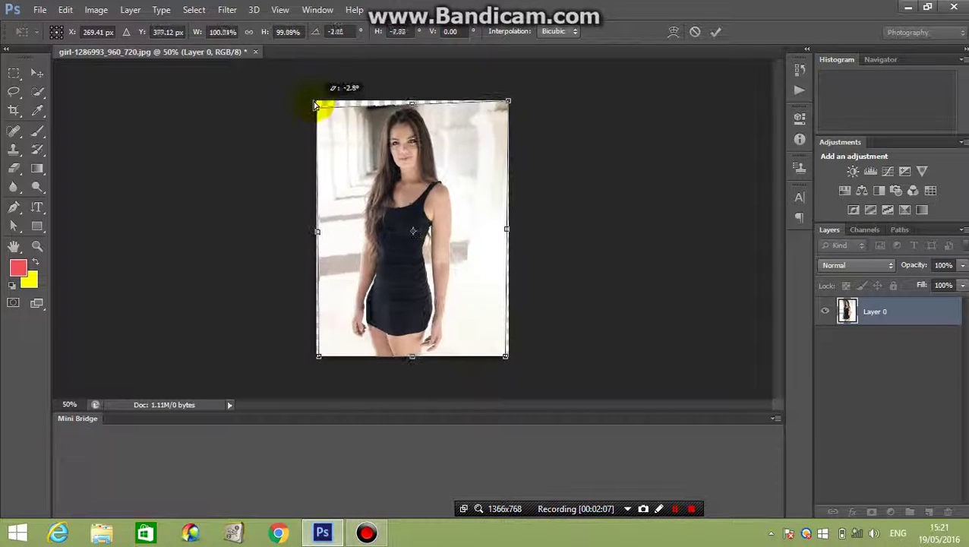
{"action": "mouse_move", "coordinate": [508, 363]}
{"action": "left_mouse_down"}
{"action": "mouse_move", "coordinate": [444, 245]}
{"action": "mouse_move", "coordinate": [385, 205]}
{"action": "mouse_move", "coordinate": [521, 363]}
{"action": "mouse_move", "coordinate": [508, 360]}
{"action": "left_mouse_up"}
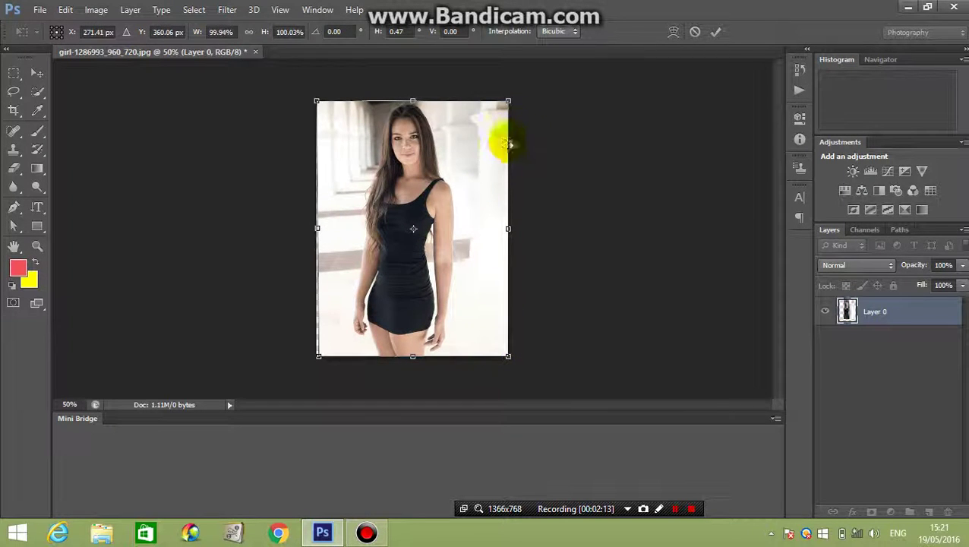
{"action": "mouse_move", "coordinate": [505, 106]}
{"action": "left_mouse_down"}
{"action": "mouse_move", "coordinate": [401, 217]}
{"action": "mouse_move", "coordinate": [342, 255]}
{"action": "mouse_move", "coordinate": [461, 107]}
{"action": "mouse_move", "coordinate": [495, 114]}
{"action": "mouse_move", "coordinate": [507, 101]}
{"action": "left_mouse_up"}
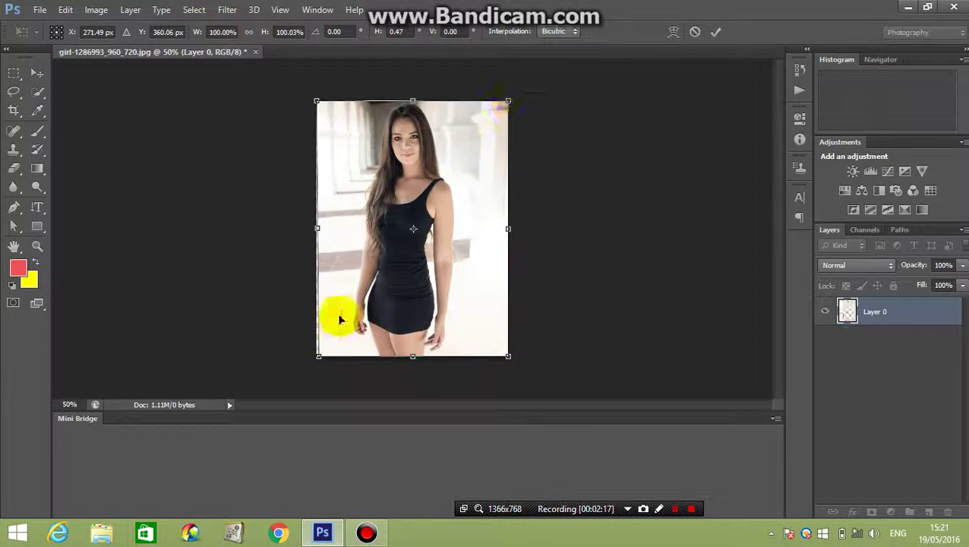
{"action": "mouse_move", "coordinate": [370, 319]}
{"action": "left_mouse_down"}
{"action": "mouse_move", "coordinate": [523, 194]}
{"action": "mouse_move", "coordinate": [552, 135]}
{"action": "mouse_move", "coordinate": [536, 89]}
{"action": "mouse_move", "coordinate": [433, 212]}
{"action": "mouse_move", "coordinate": [347, 292]}
{"action": "mouse_move", "coordinate": [318, 358]}
{"action": "left_mouse_up"}
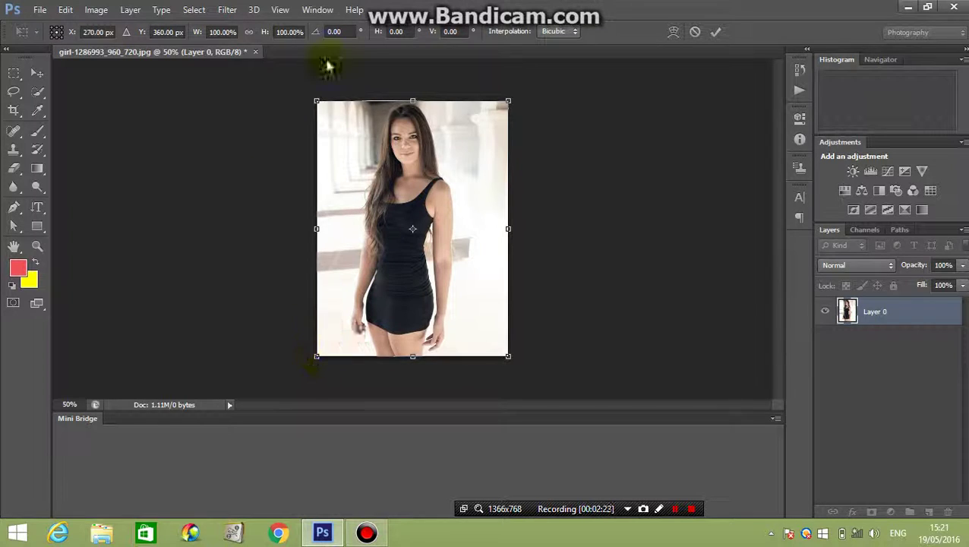
Step: Switch to Perspective and collapse the photo's sides into a thin horizontal strip
{"action": "right_click", "coordinate": [350, 124]}
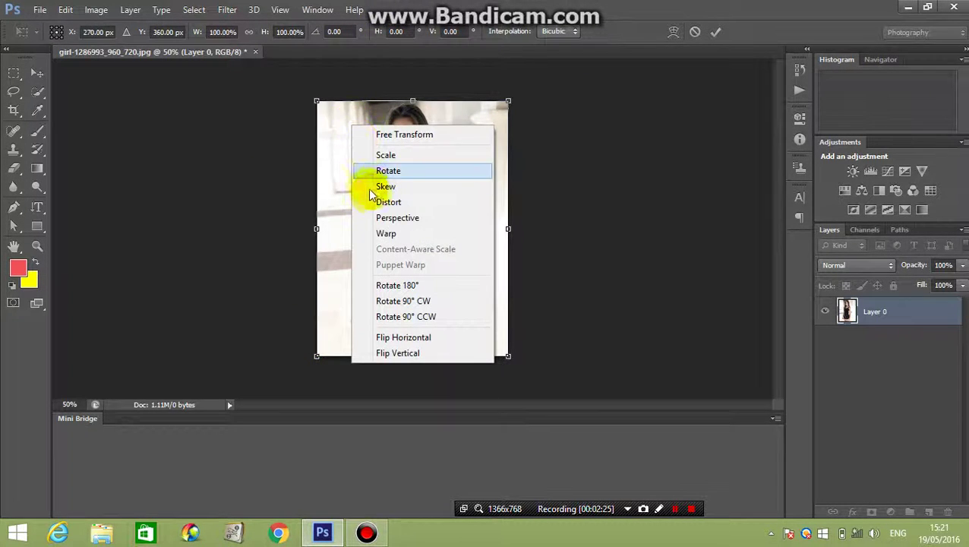
{"action": "left_click", "coordinate": [379, 221]}
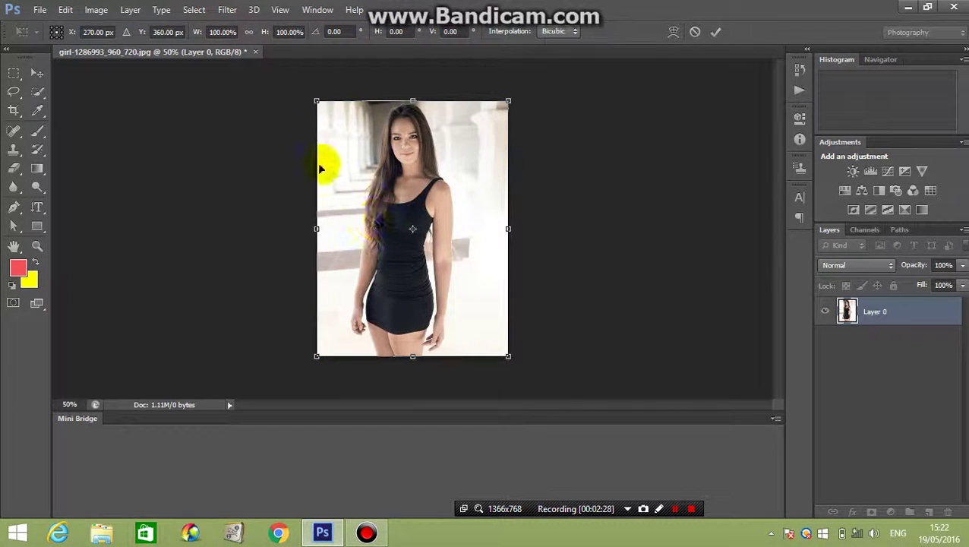
{"action": "mouse_move", "coordinate": [317, 101]}
{"action": "left_mouse_down"}
{"action": "mouse_move", "coordinate": [393, 250]}
{"action": "mouse_move", "coordinate": [346, 220]}
{"action": "left_mouse_up"}
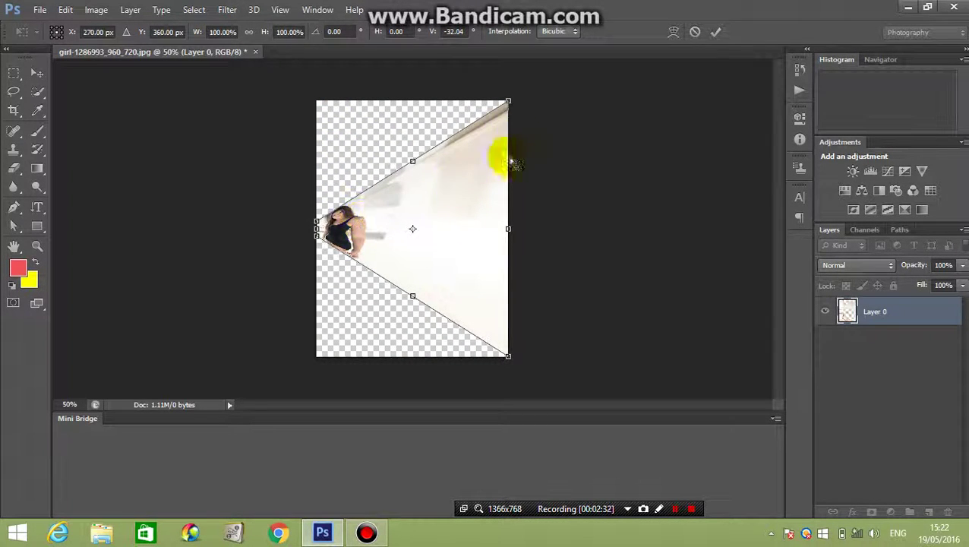
{"action": "mouse_move", "coordinate": [508, 105]}
{"action": "left_mouse_down"}
{"action": "mouse_move", "coordinate": [466, 219]}
{"action": "mouse_move", "coordinate": [461, 212]}
{"action": "mouse_move", "coordinate": [468, 224]}
{"action": "mouse_move", "coordinate": [432, 229]}
{"action": "left_mouse_up"}
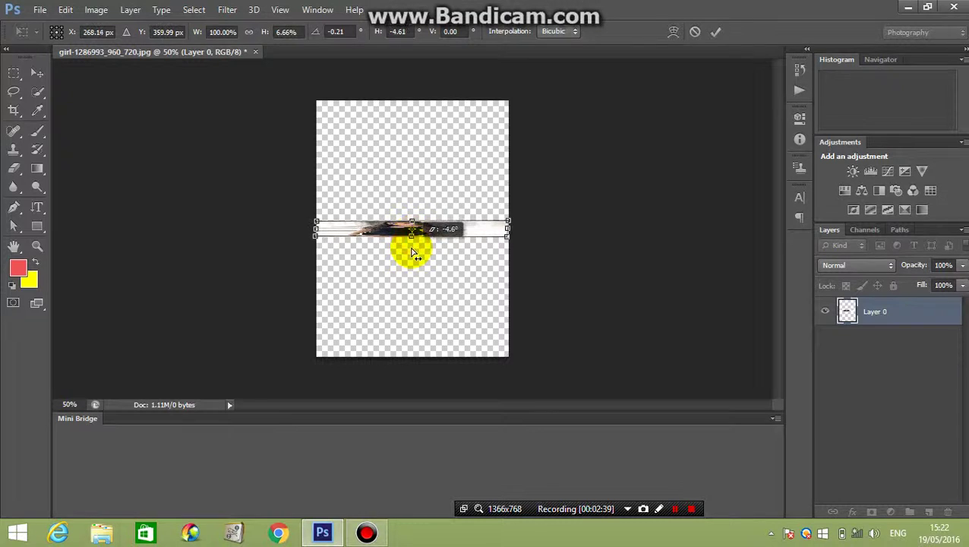
Step: Skew the strip, stretch it far to the right, and thicken it
{"action": "mouse_move", "coordinate": [413, 257]}
{"action": "left_mouse_down"}
{"action": "mouse_move", "coordinate": [414, 221]}
{"action": "mouse_move", "coordinate": [513, 142]}
{"action": "mouse_move", "coordinate": [524, 85]}
{"action": "left_mouse_up"}
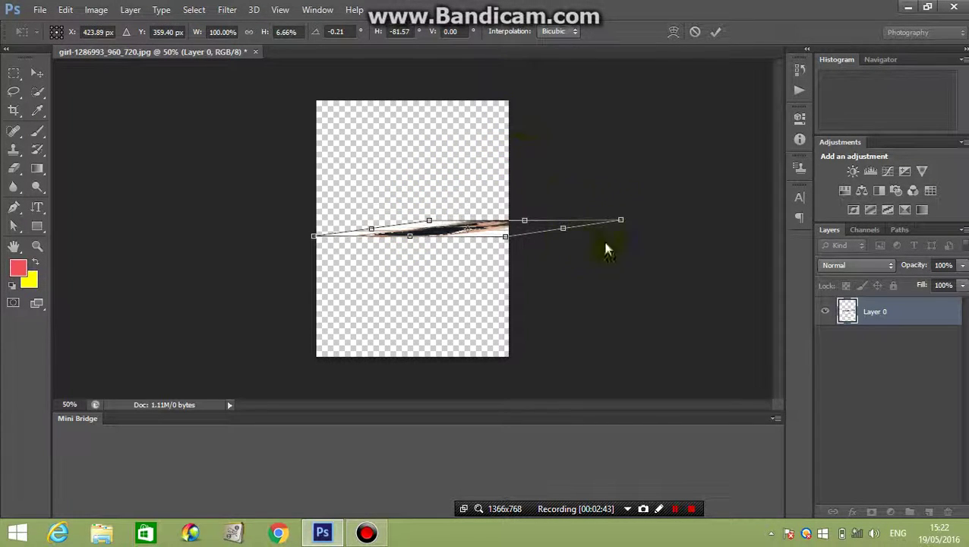
{"action": "mouse_move", "coordinate": [620, 223]}
{"action": "left_mouse_down"}
{"action": "mouse_move", "coordinate": [583, 261]}
{"action": "mouse_move", "coordinate": [538, 245]}
{"action": "left_mouse_up"}
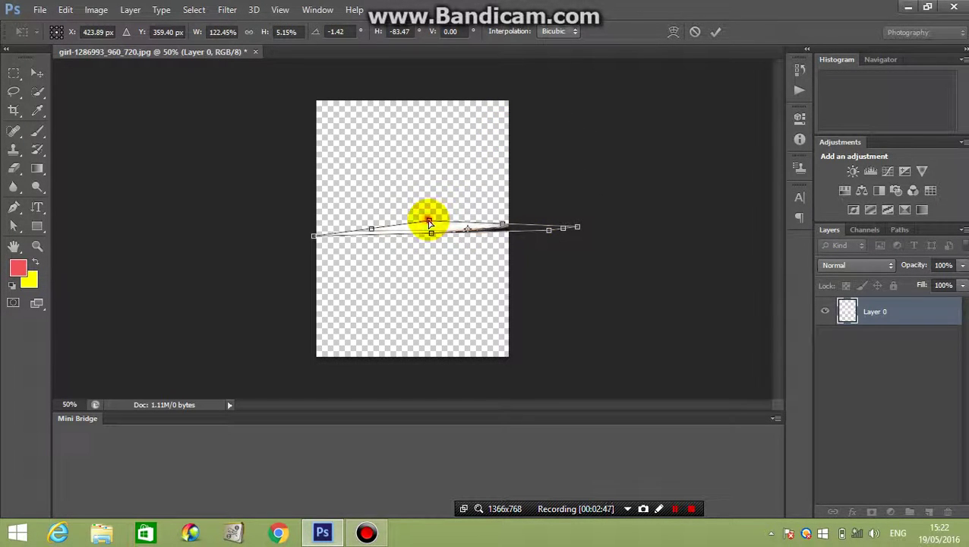
{"action": "left_click_drag", "start_coordinate": [429, 222], "coordinate": [450, 219]}
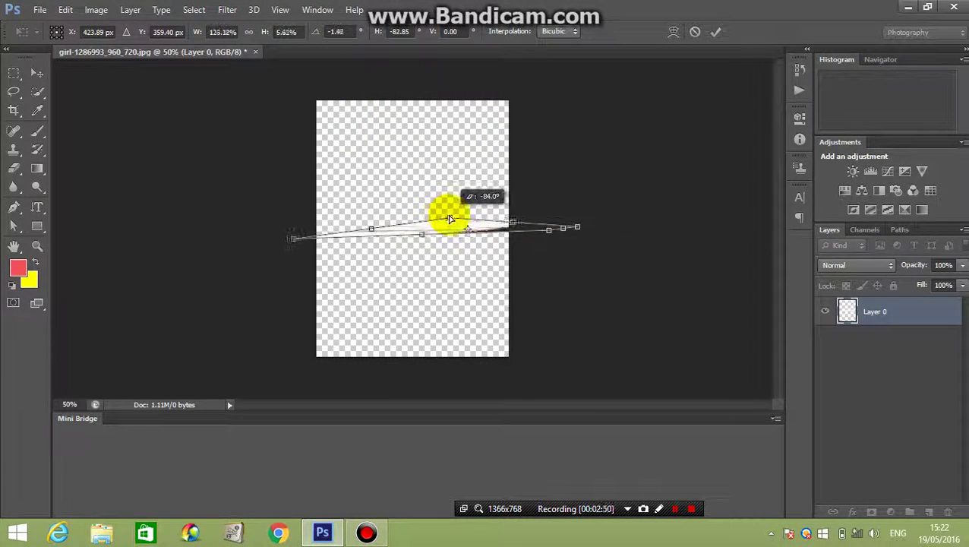
{"action": "left_click_drag", "start_coordinate": [449, 220], "coordinate": [573, 253]}
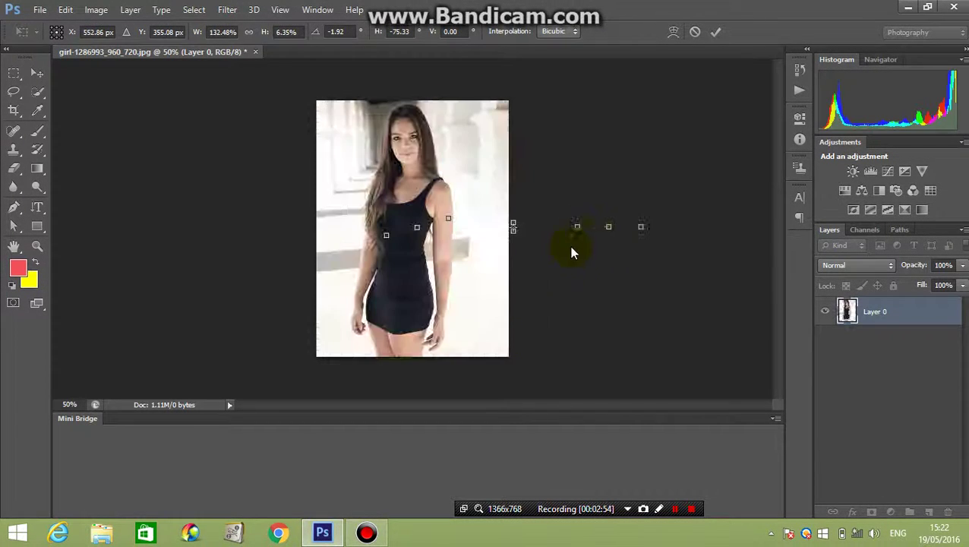
Step: Switch the free transform to Warp mode
{"action": "right_click", "coordinate": [354, 113]}
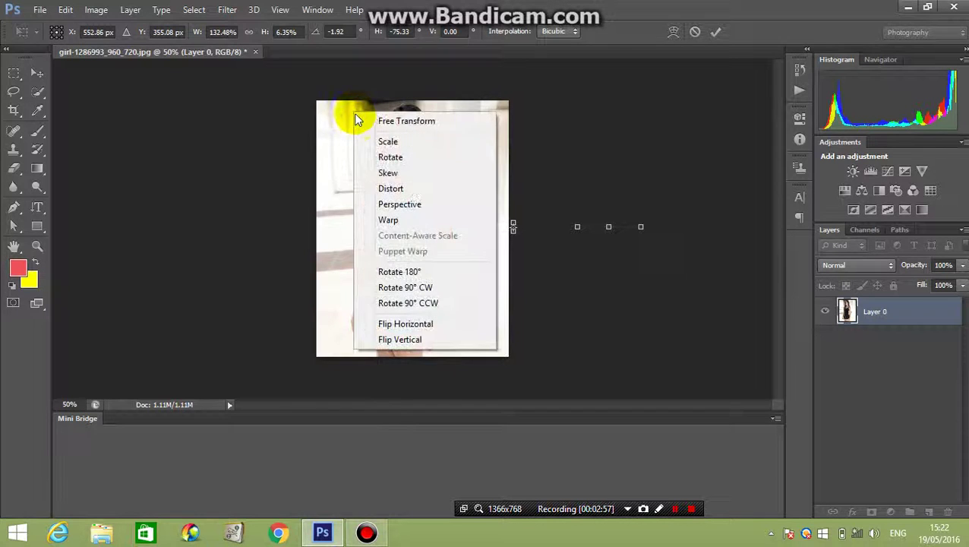
{"action": "left_click", "coordinate": [385, 219]}
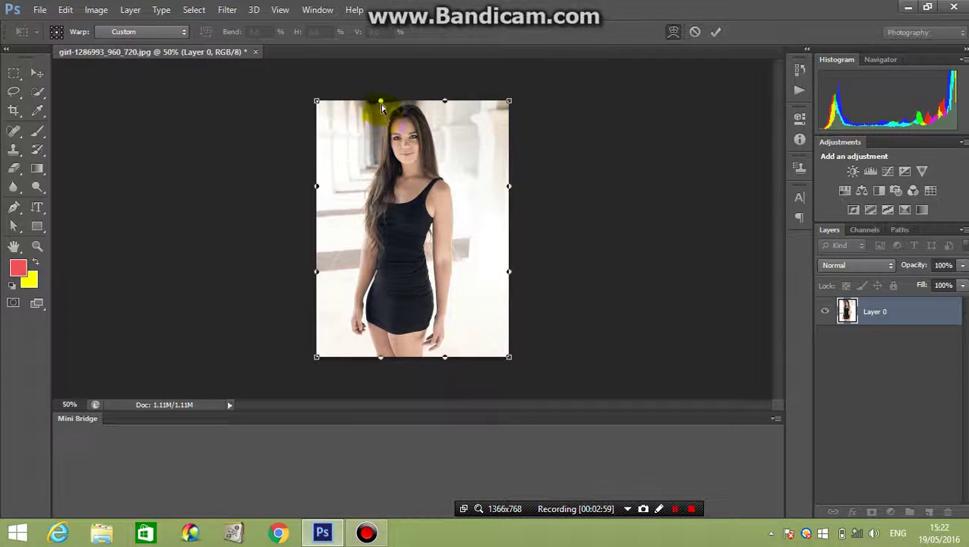
{"action": "right_click", "coordinate": [362, 167]}
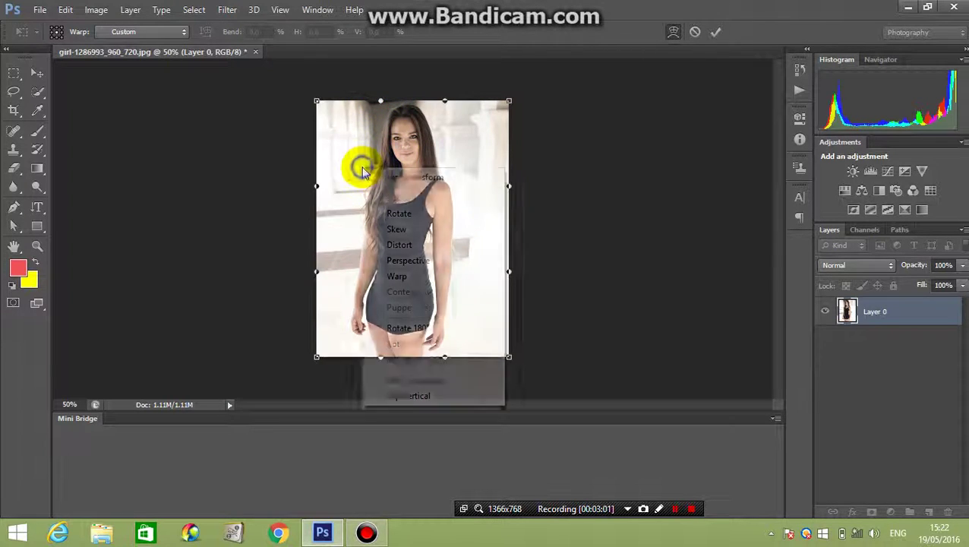
{"action": "left_click", "coordinate": [343, 173]}
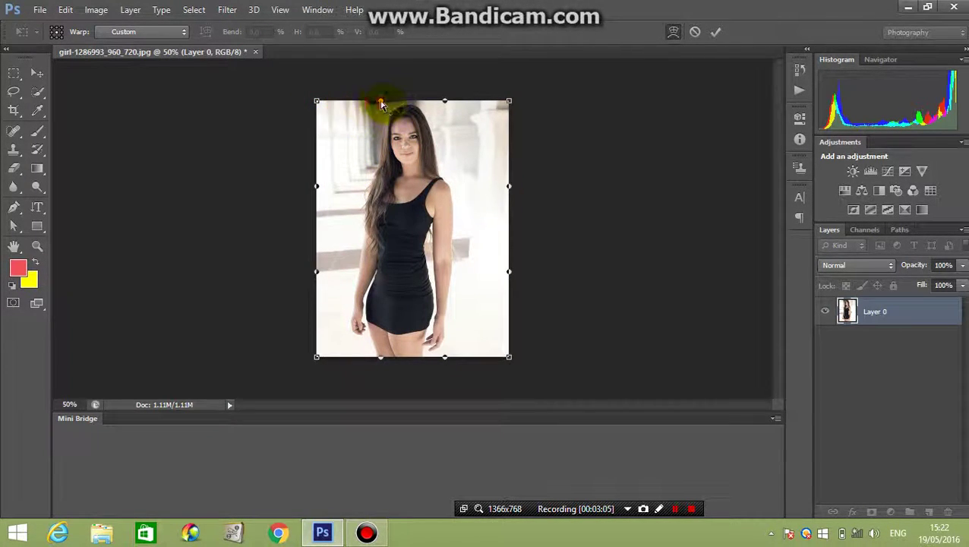
{"action": "left_click", "coordinate": [445, 270]}
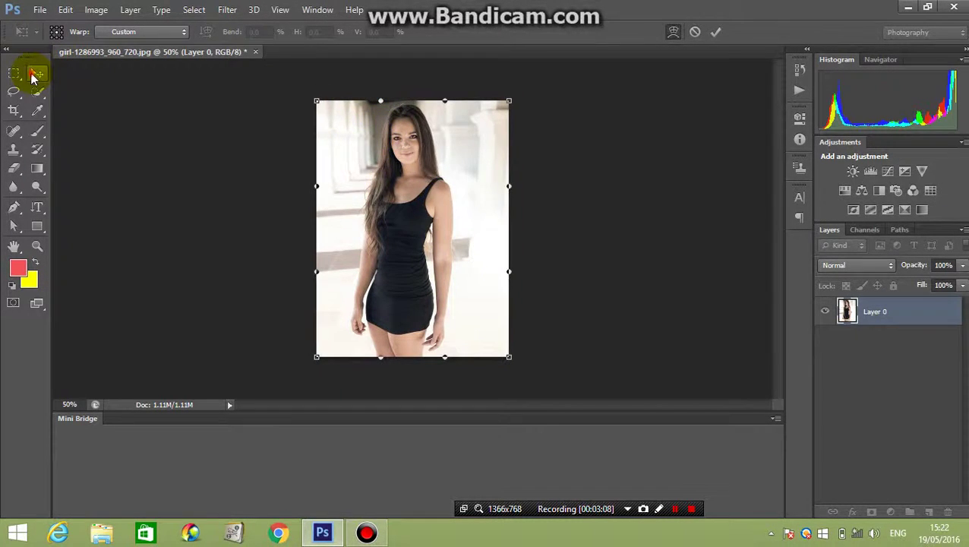
Step: Pick the Move tool, apply the transform, and dismiss the 'Could not transform' error
{"action": "left_click", "coordinate": [32, 76]}
{"action": "left_click", "coordinate": [427, 218]}
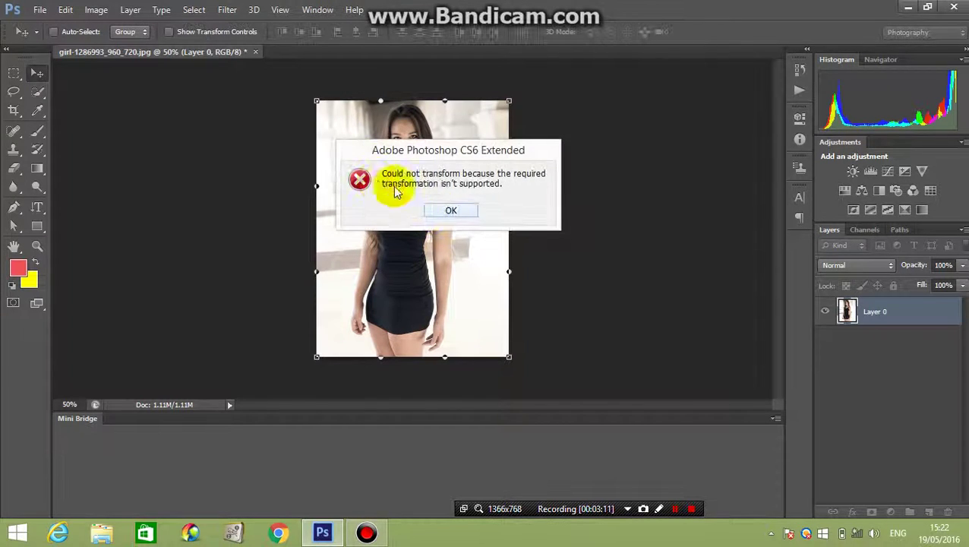
{"action": "left_click", "coordinate": [447, 213]}
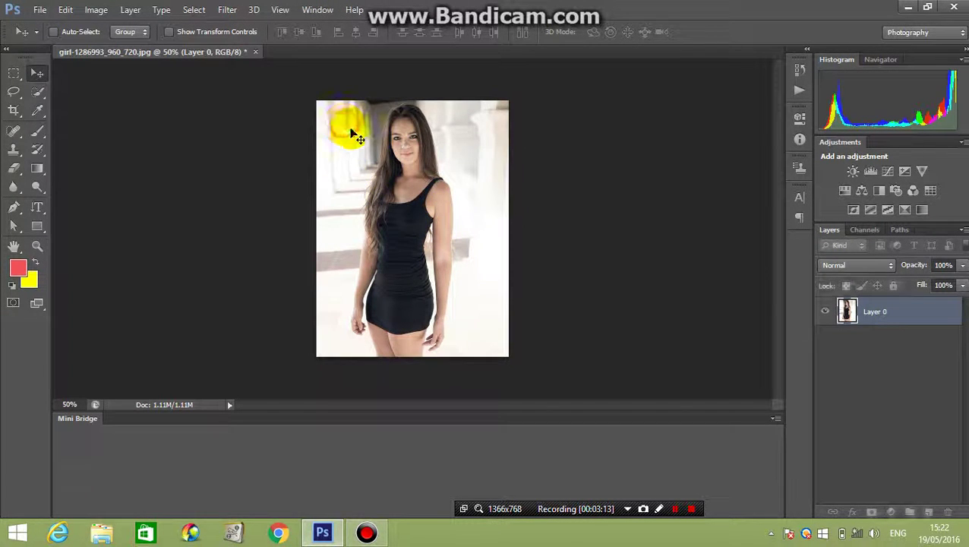
Step: Start a new Warp transform and flare the top edge up and outward at both corners
{"action": "key", "text": "ctrl+t"}
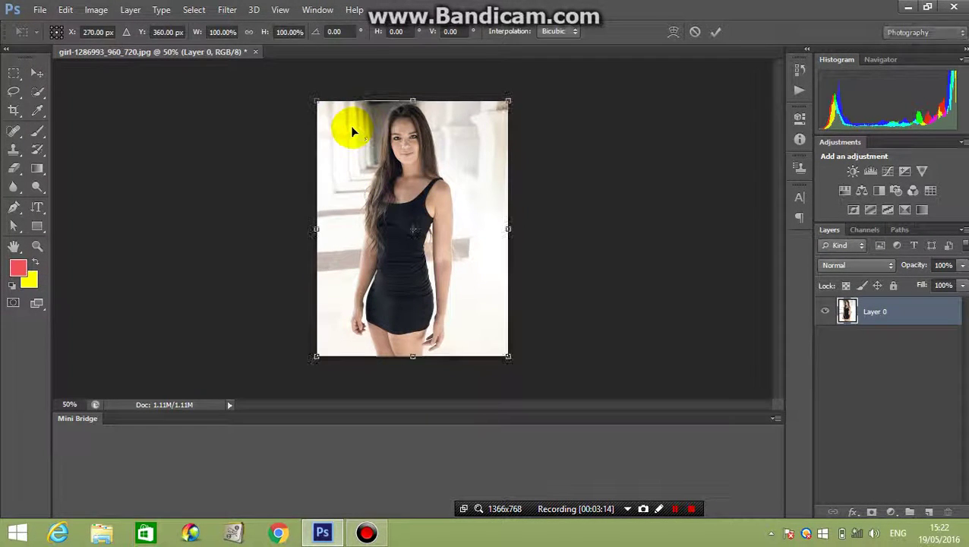
{"action": "right_click", "coordinate": [353, 126]}
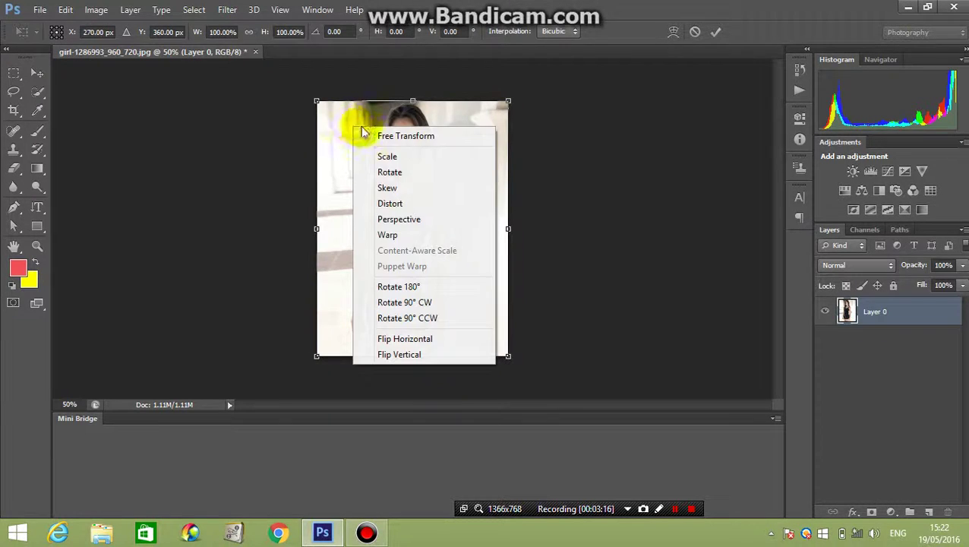
{"action": "left_click", "coordinate": [387, 235]}
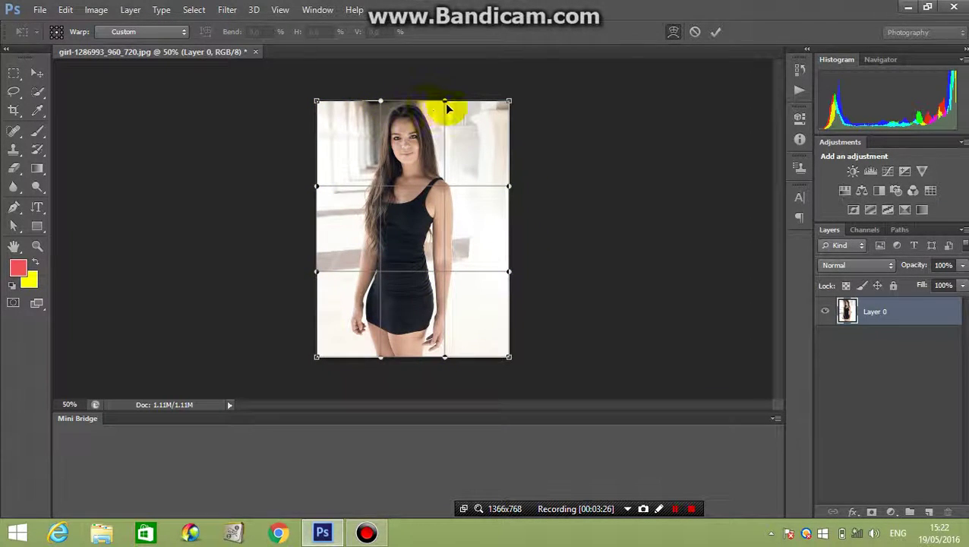
{"action": "left_click_drag", "start_coordinate": [446, 103], "coordinate": [502, 74]}
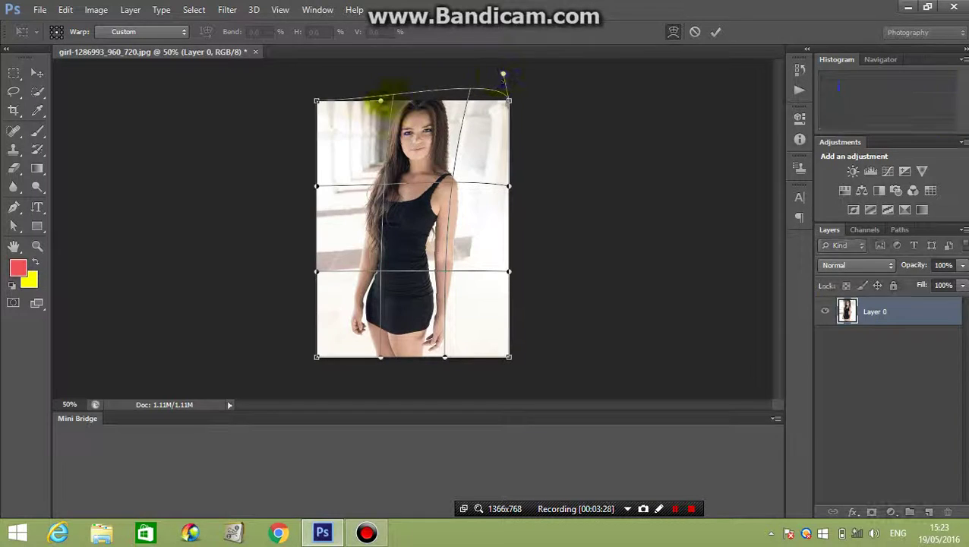
{"action": "mouse_move", "coordinate": [380, 98]}
{"action": "left_mouse_down"}
{"action": "mouse_move", "coordinate": [341, 73]}
{"action": "mouse_move", "coordinate": [267, 100]}
{"action": "left_mouse_up"}
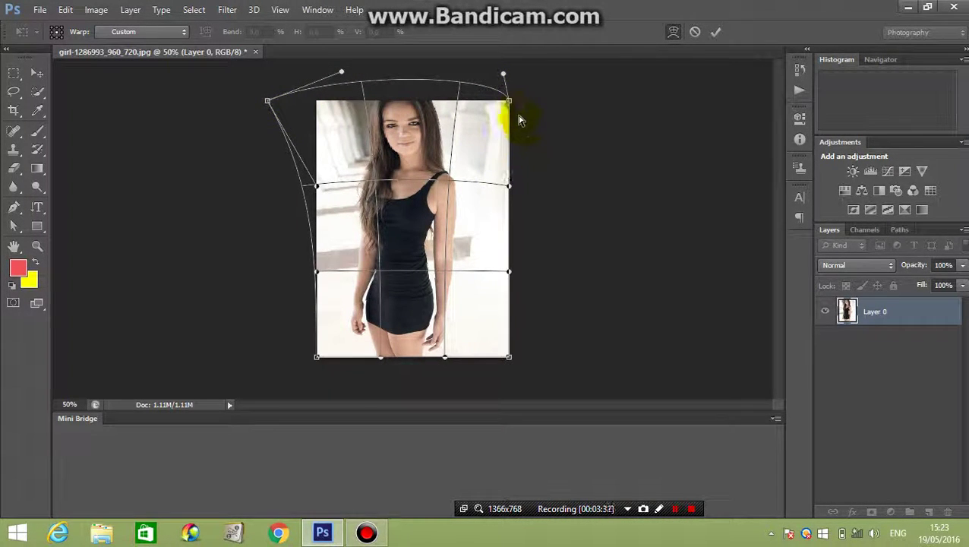
{"action": "left_click_drag", "start_coordinate": [509, 101], "coordinate": [551, 91]}
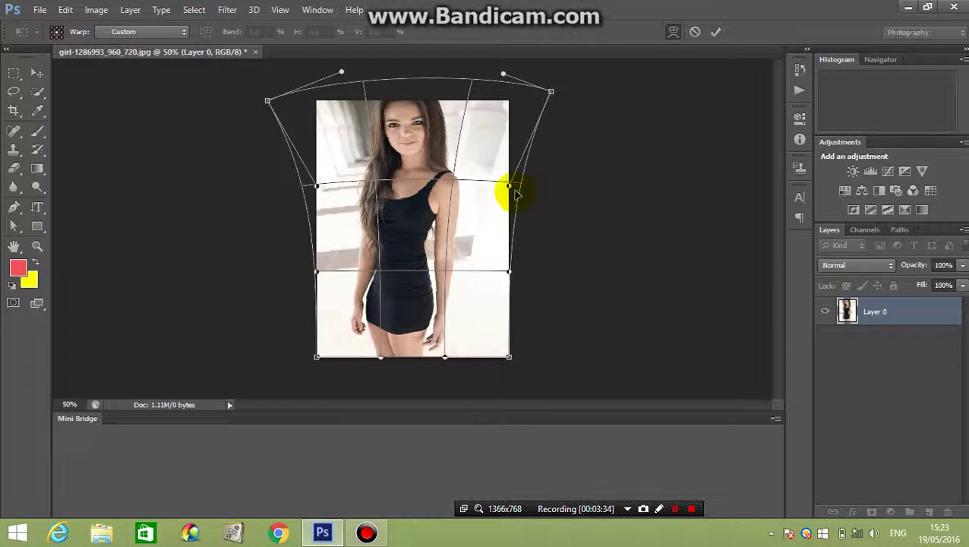
Step: Bow the left and right sides of the warp mesh outward
{"action": "left_click_drag", "start_coordinate": [510, 186], "coordinate": [573, 184]}
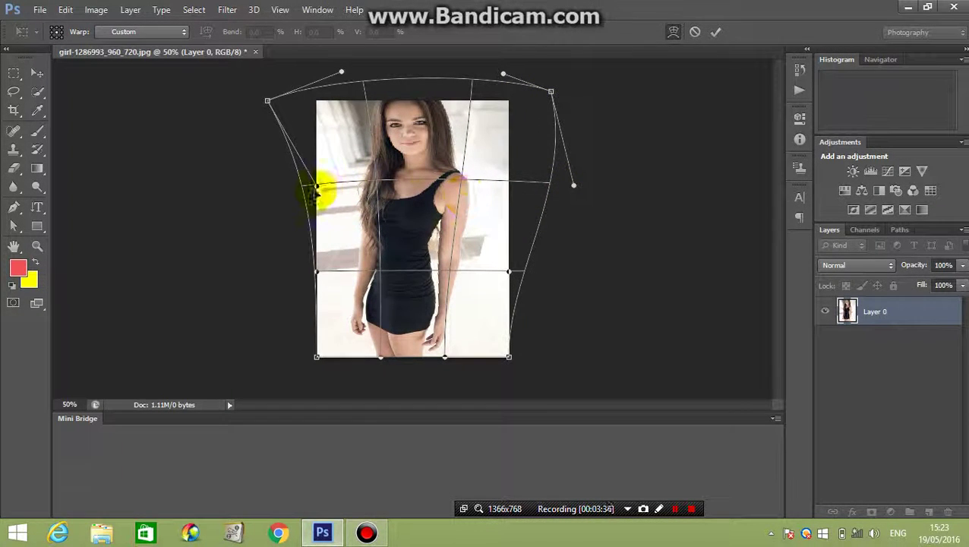
{"action": "left_click_drag", "start_coordinate": [316, 187], "coordinate": [238, 190]}
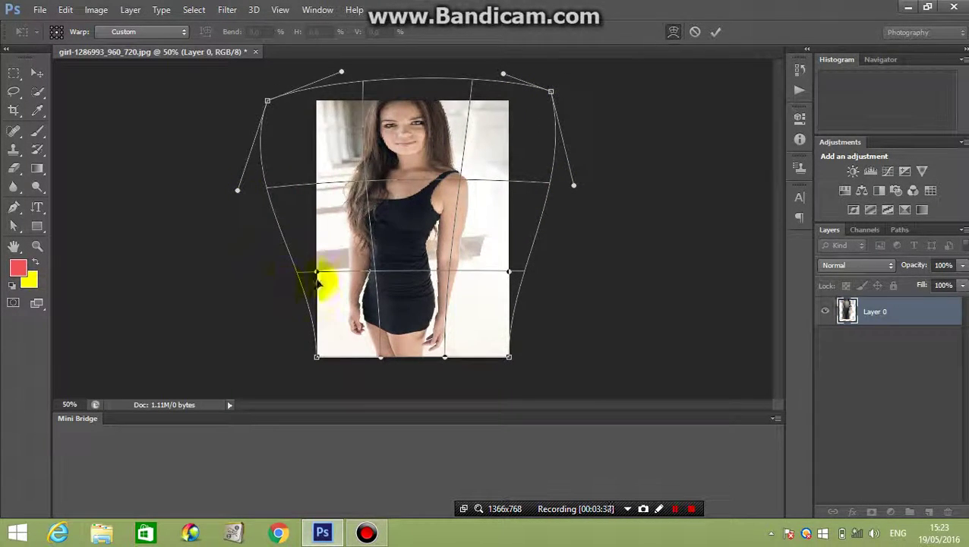
{"action": "left_click_drag", "start_coordinate": [315, 274], "coordinate": [242, 209]}
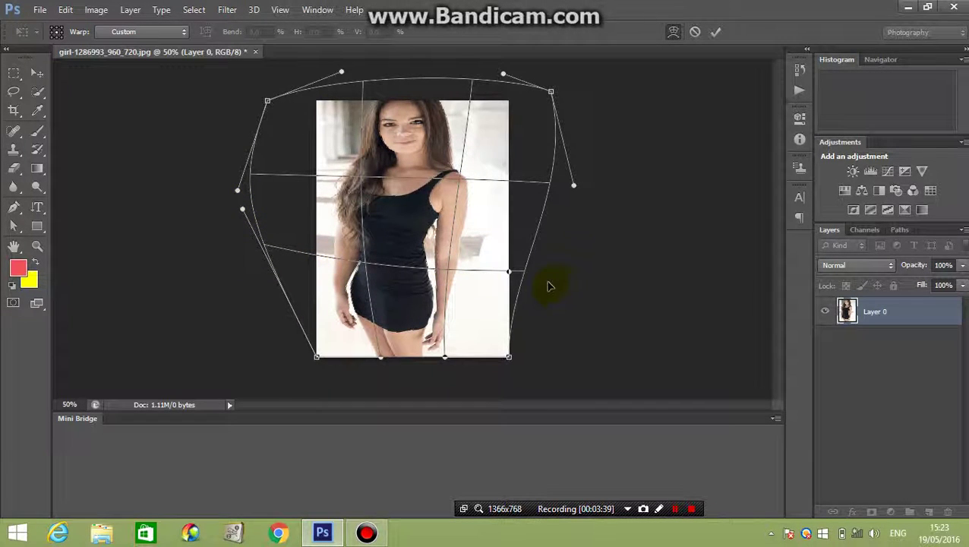
{"action": "left_click_drag", "start_coordinate": [510, 272], "coordinate": [574, 203]}
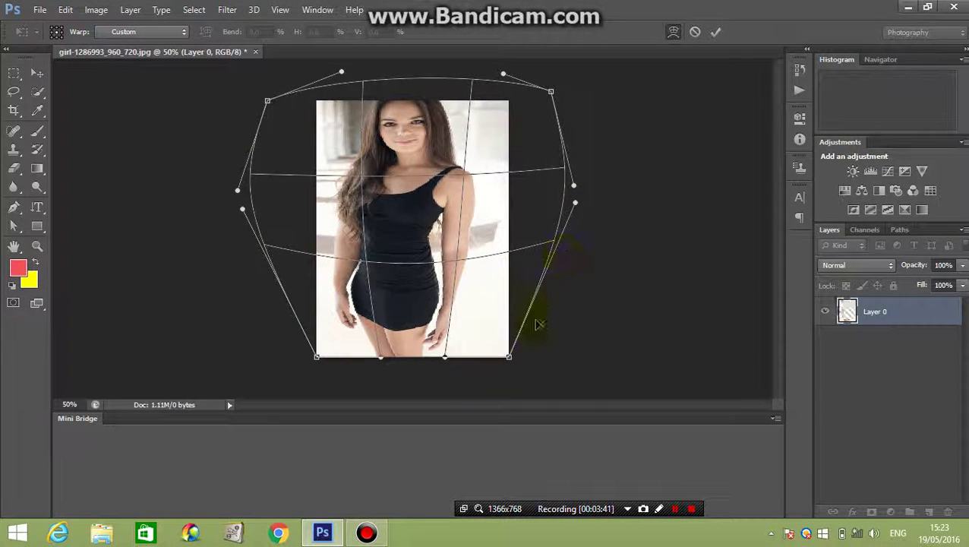
Step: Pull the warp mesh's bottom corners outward, curve its top edge, and float the document window
{"action": "left_click_drag", "start_coordinate": [509, 355], "coordinate": [599, 323]}
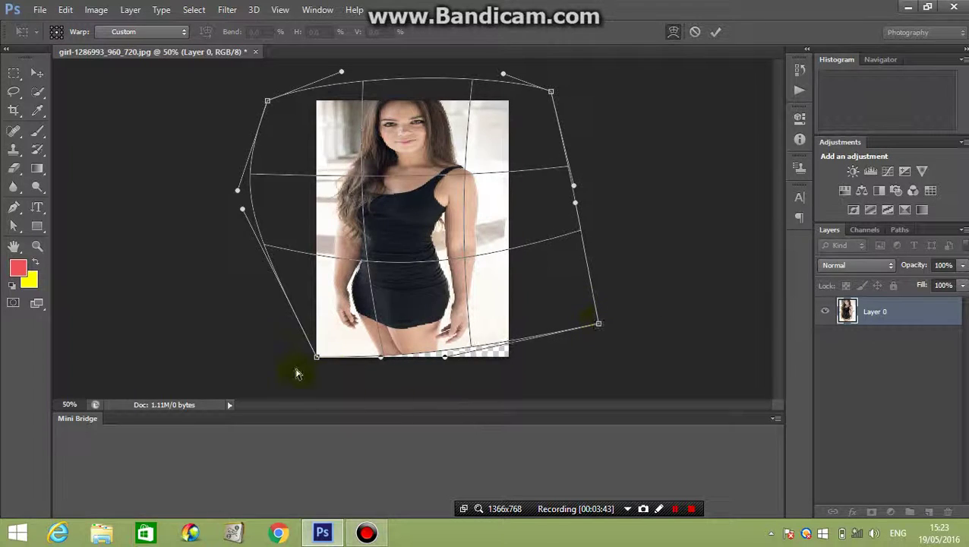
{"action": "left_click_drag", "start_coordinate": [317, 357], "coordinate": [206, 319]}
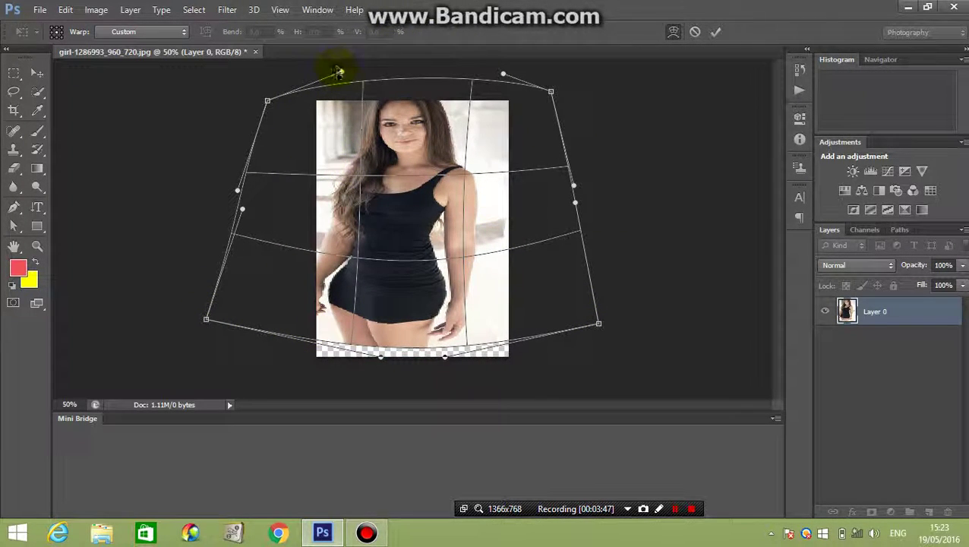
{"action": "mouse_move", "coordinate": [341, 73]}
{"action": "left_mouse_down"}
{"action": "mouse_move", "coordinate": [503, 74]}
{"action": "mouse_move", "coordinate": [346, 64]}
{"action": "mouse_move", "coordinate": [356, 62]}
{"action": "left_mouse_up"}
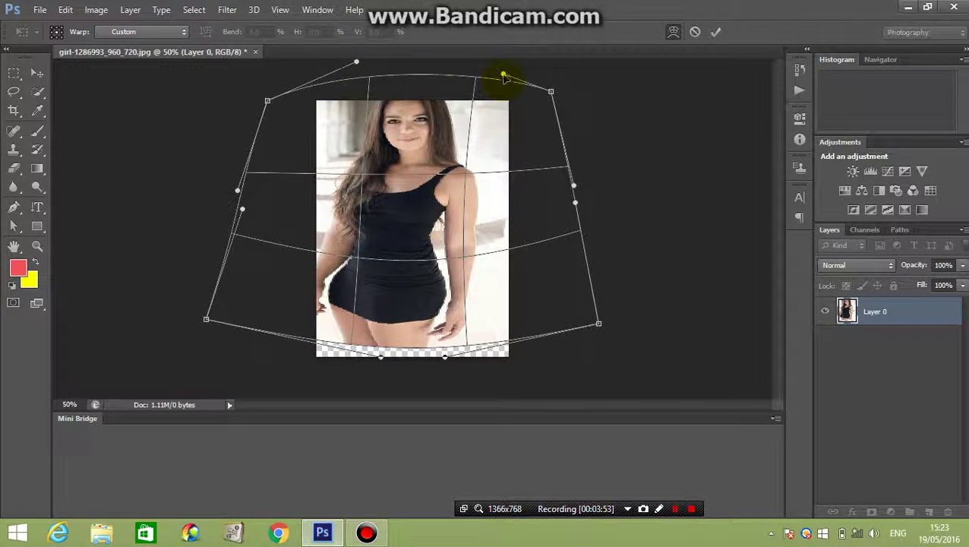
{"action": "left_click_drag", "start_coordinate": [505, 78], "coordinate": [420, 61]}
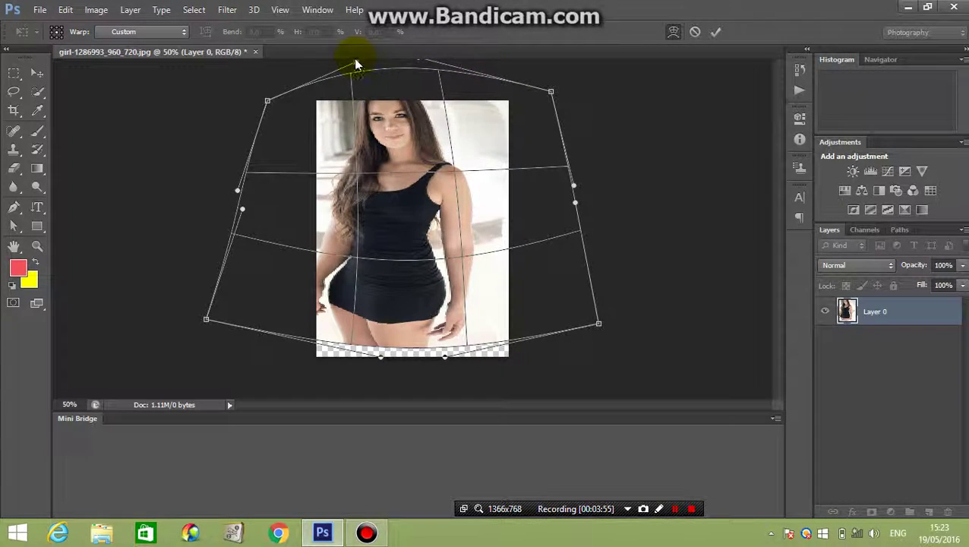
{"action": "mouse_move", "coordinate": [356, 56]}
{"action": "left_mouse_down"}
{"action": "mouse_move", "coordinate": [368, 54]}
{"action": "mouse_move", "coordinate": [163, 155]}
{"action": "left_mouse_up"}
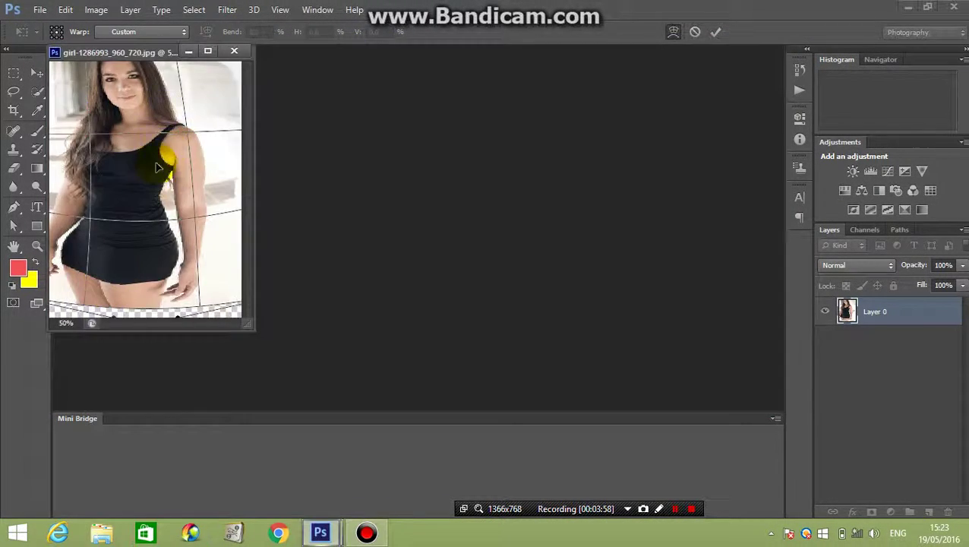
Step: Maximize the floating document window so the warped photo fills the screen
{"action": "left_click", "coordinate": [207, 51]}
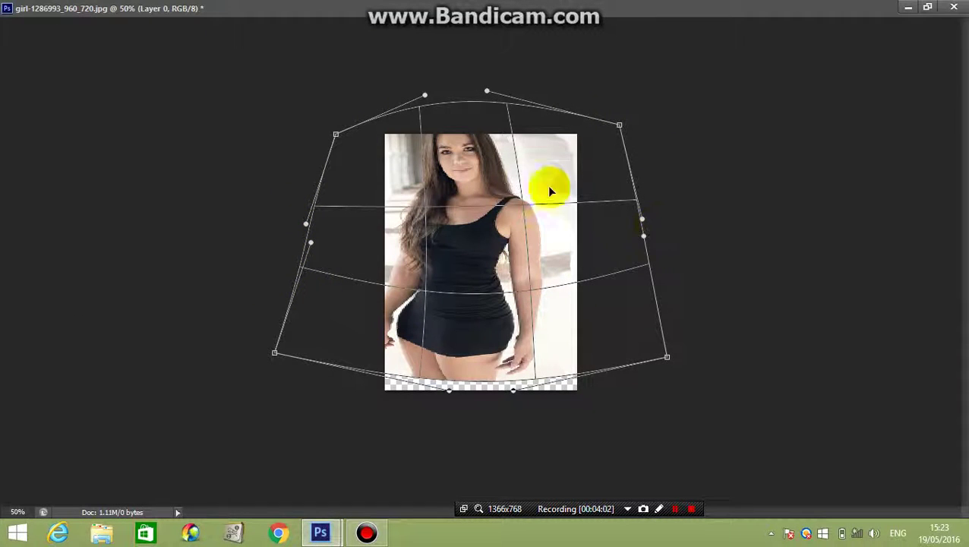